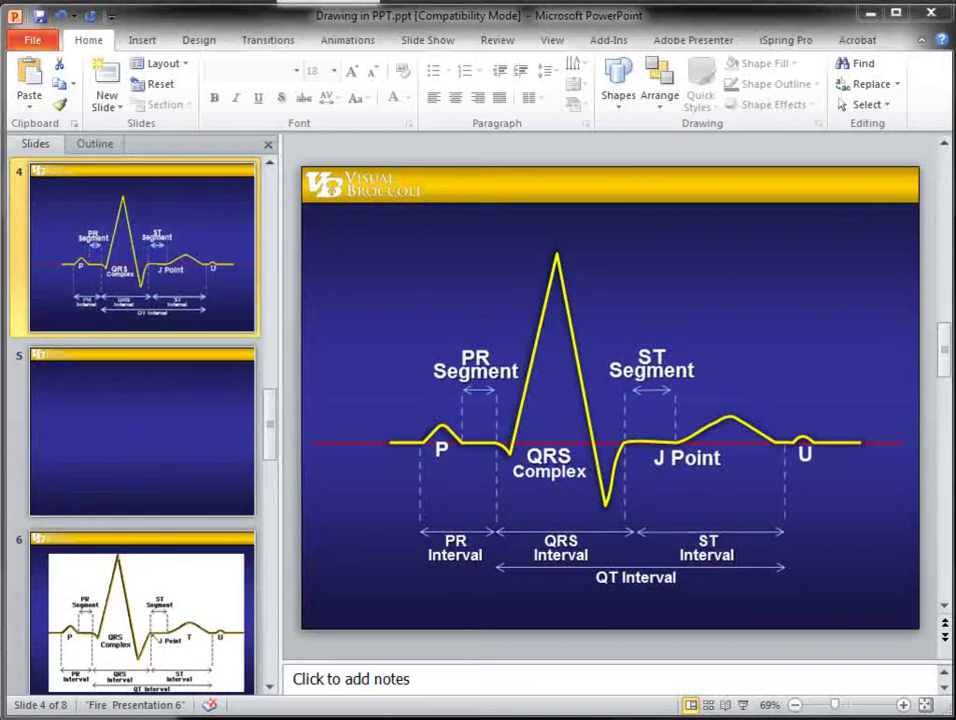
On blank slide 5, draw a light-blue Oval held to a perfect circle with Shift
{"action": "left_click", "coordinate": [128, 488]}
{"action": "left_click", "coordinate": [617, 72]}
{"action": "left_click", "coordinate": [704, 141]}
{"action": "mouse_move", "coordinate": [400, 256]}
{"action": "left_mouse_down"}
{"action": "mouse_move", "coordinate": [512, 365]}
{"action": "mouse_move", "coordinate": [758, 487]}
{"action": "mouse_move", "coordinate": [659, 536]}
{"action": "mouse_move", "coordinate": [640, 531]}
{"action": "mouse_move", "coordinate": [811, 412]}
{"action": "mouse_move", "coordinate": [534, 466]}
{"action": "mouse_move", "coordinate": [762, 393]}
{"action": "mouse_move", "coordinate": [614, 504]}
{"action": "mouse_move", "coordinate": [850, 377]}
{"action": "left_mouse_up"}
{"action": "key", "text": "shift"}
Make the circle smaller and move it to the slide centre
{"action": "left_click_drag", "start_coordinate": [853, 253], "coordinate": [713, 391]}
{"action": "left_click_drag", "start_coordinate": [469, 504], "coordinate": [477, 362]}
{"action": "left_click_drag", "start_coordinate": [559, 305], "coordinate": [504, 285]}
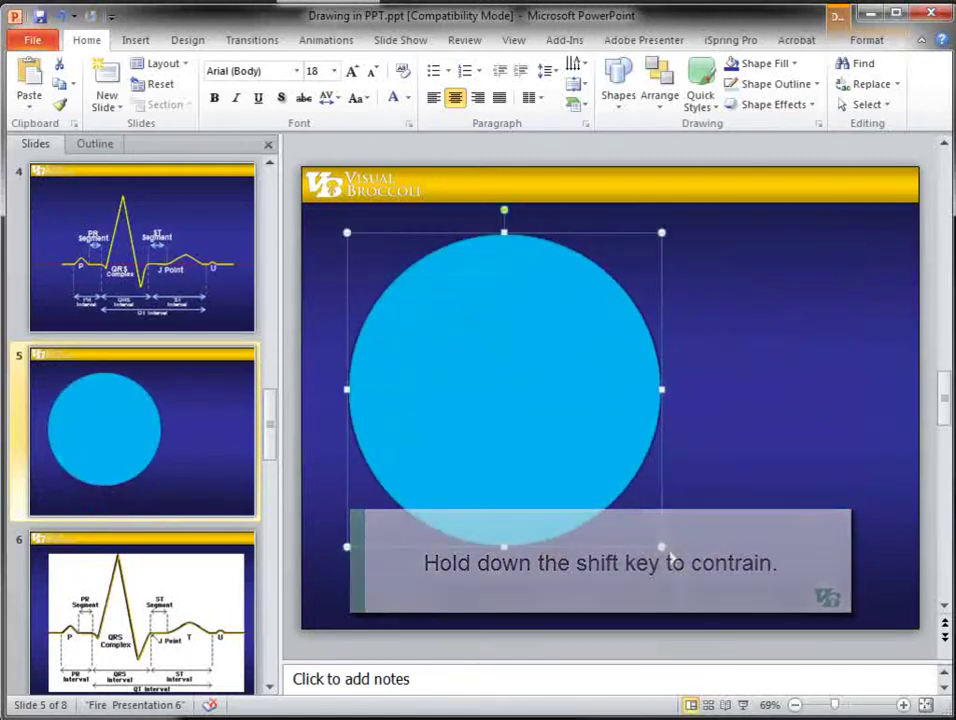
{"action": "left_click_drag", "start_coordinate": [661, 546], "coordinate": [682, 567]}
{"action": "left_click_drag", "start_coordinate": [491, 336], "coordinate": [610, 345]}
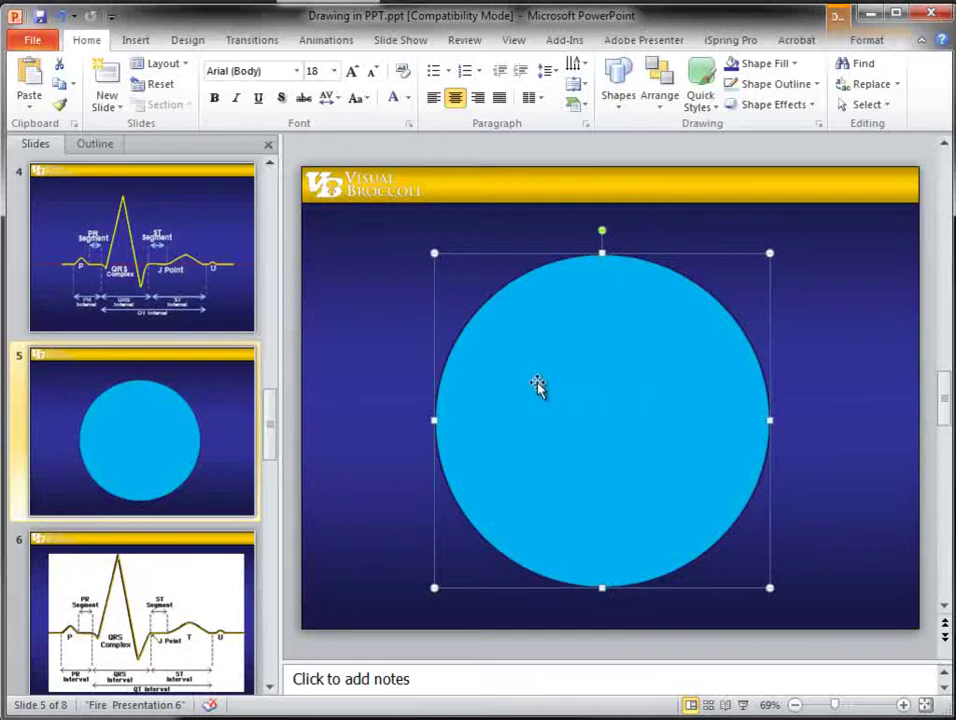
Edit the circle's points and pull its top point down, undoing a handle tilt
{"action": "right_click", "coordinate": [538, 382]}
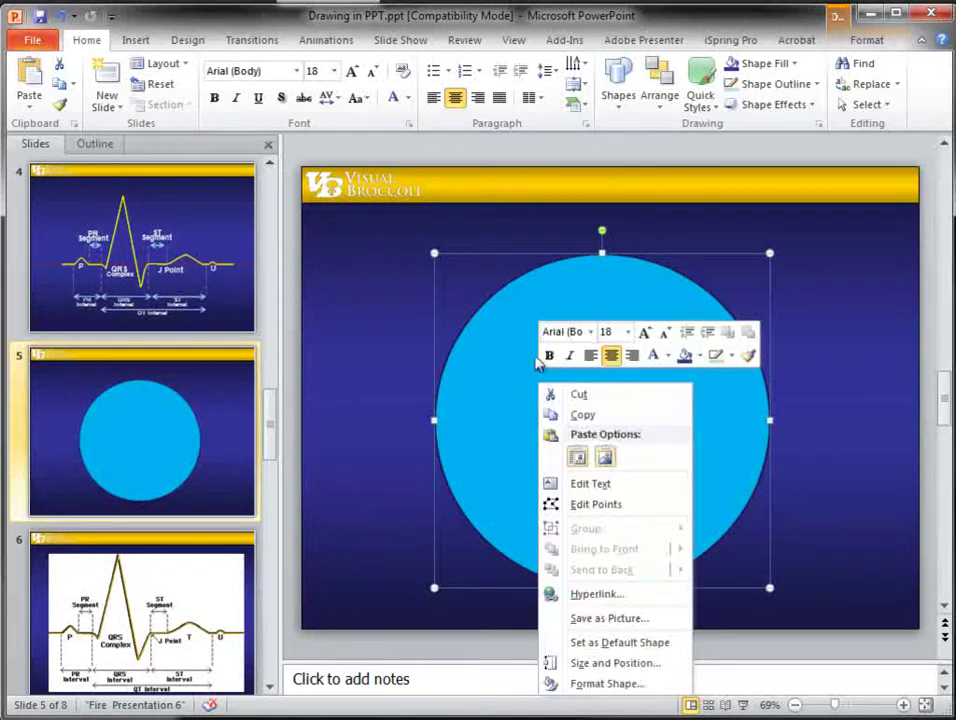
{"action": "left_click", "coordinate": [612, 505]}
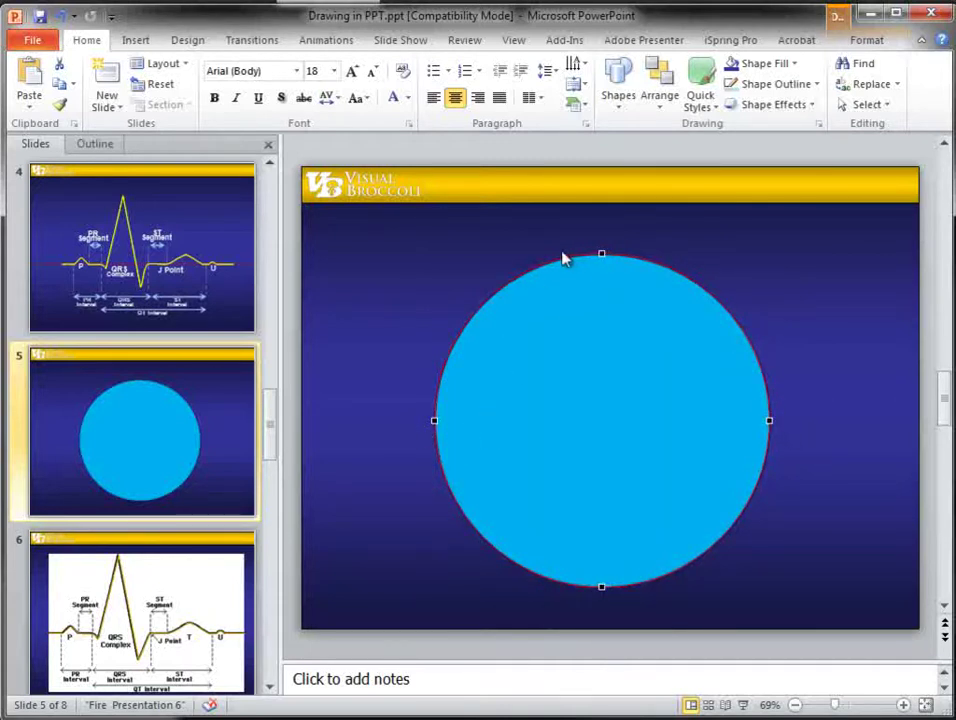
{"action": "left_click_drag", "start_coordinate": [602, 252], "coordinate": [597, 301]}
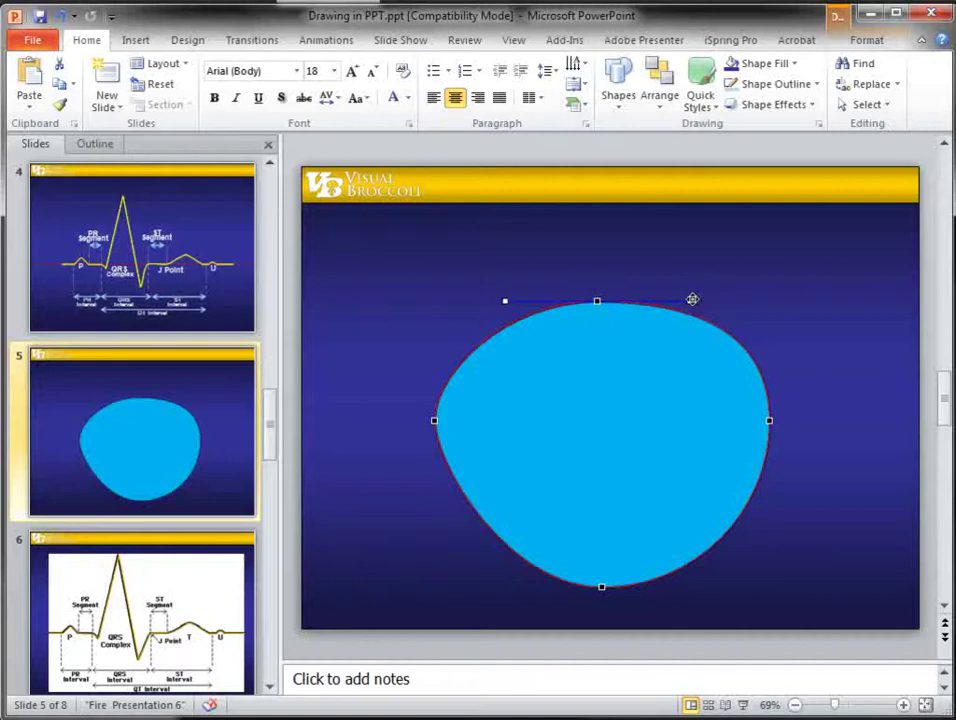
{"action": "left_click_drag", "start_coordinate": [693, 300], "coordinate": [687, 254]}
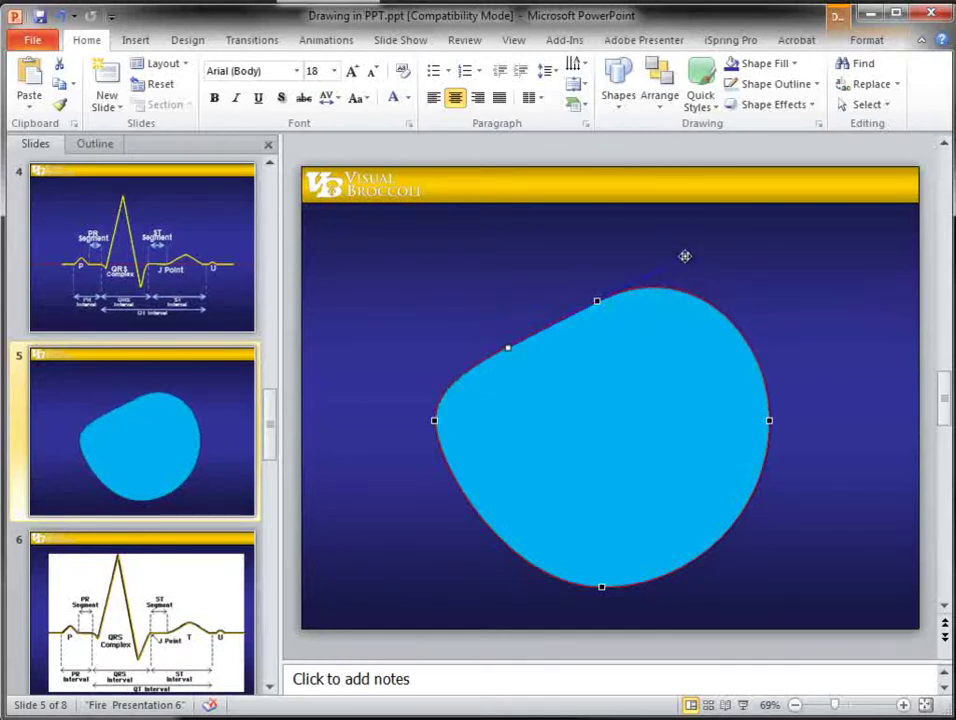
{"action": "key", "text": "ctrl+z"}
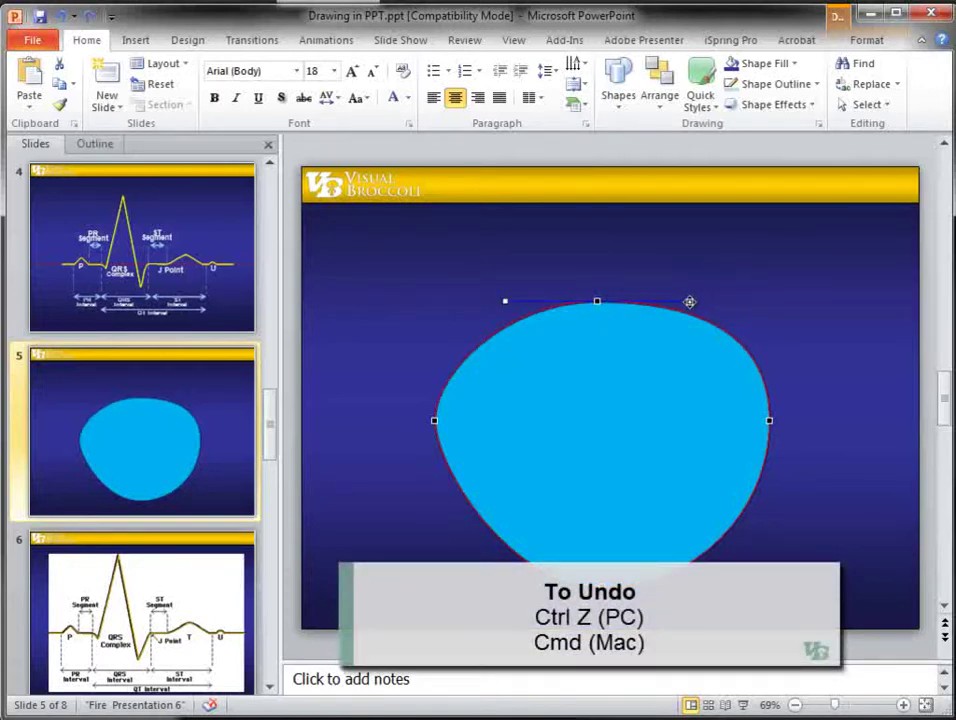
Raise the top point's handles independently to form the heart's notch and left lobe
{"action": "key", "text": "alt"}
{"action": "left_click_drag", "start_coordinate": [689, 301], "coordinate": [685, 239]}
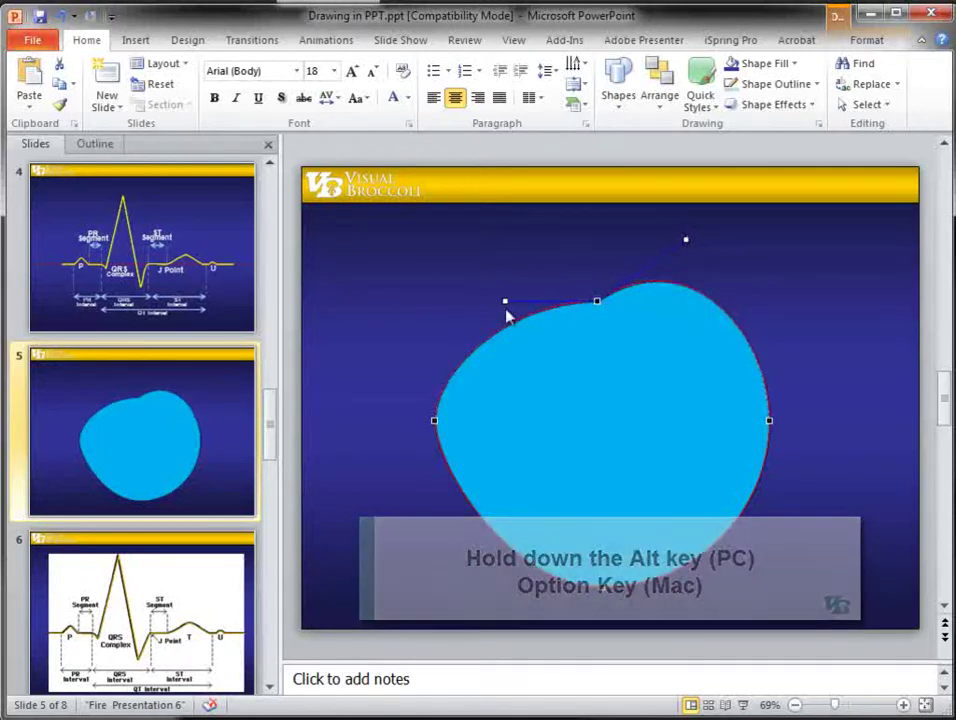
{"action": "left_click_drag", "start_coordinate": [506, 299], "coordinate": [495, 229]}
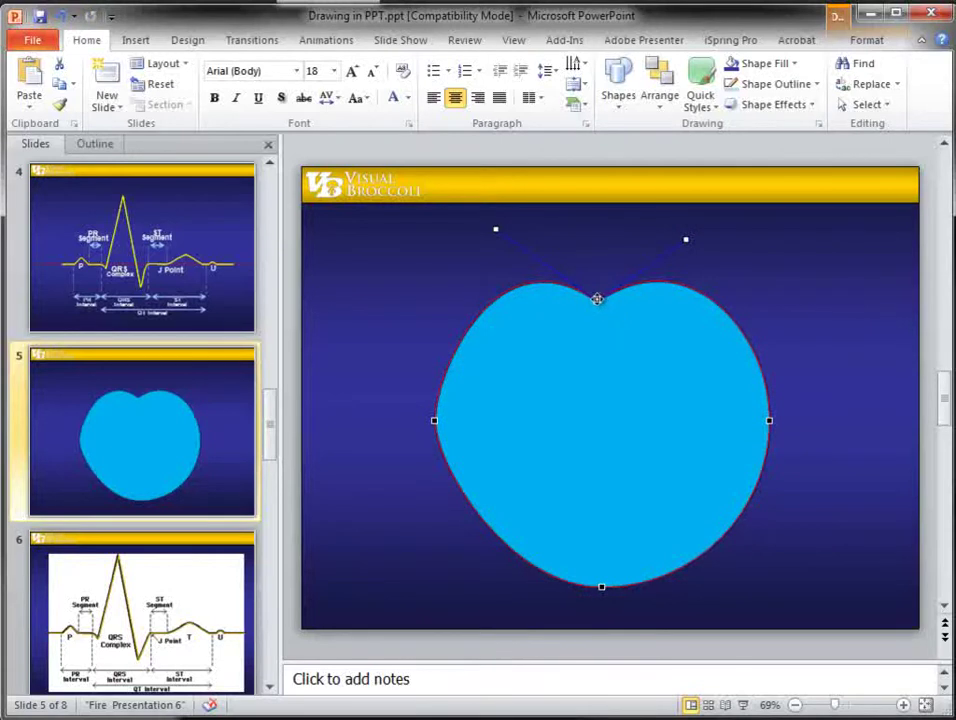
{"action": "left_click_drag", "start_coordinate": [598, 300], "coordinate": [600, 328]}
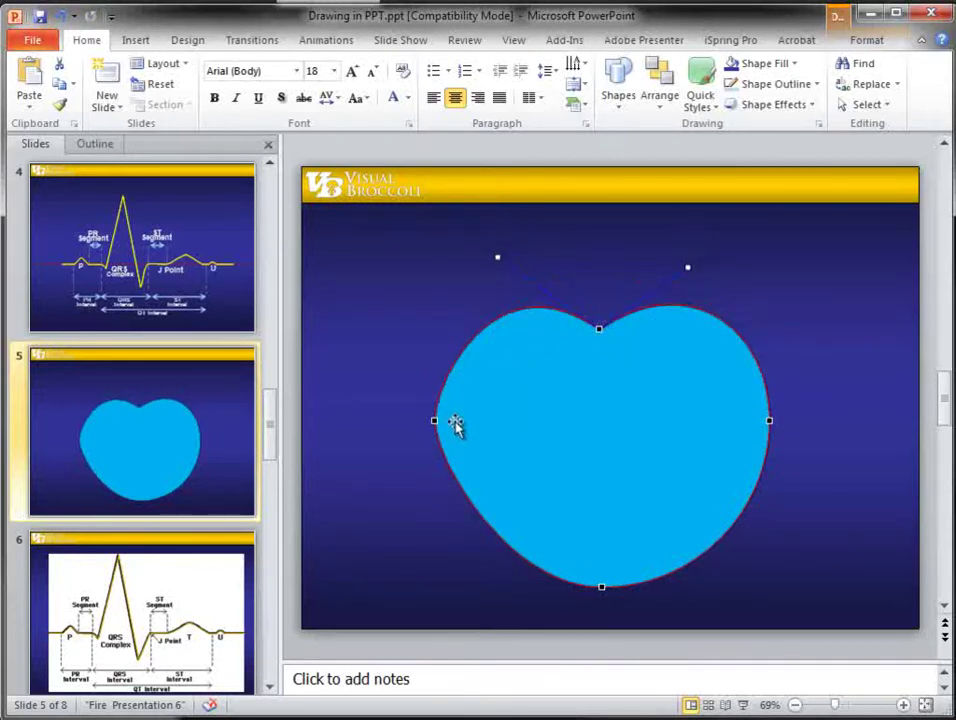
{"action": "mouse_move", "coordinate": [434, 373]}
{"action": "left_mouse_down"}
{"action": "mouse_move", "coordinate": [382, 372]}
{"action": "mouse_move", "coordinate": [459, 376]}
{"action": "mouse_move", "coordinate": [420, 369]}
{"action": "mouse_move", "coordinate": [433, 369]}
{"action": "left_mouse_up"}
Narrow the bottom curve into the heart's pointed tip
{"action": "left_click", "coordinate": [601, 587]}
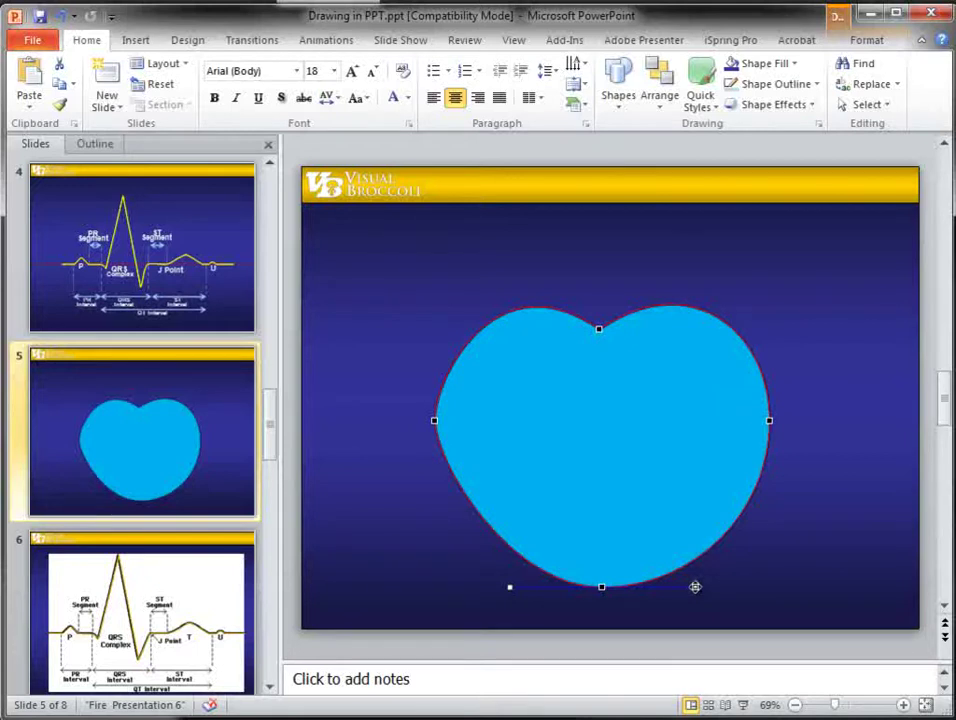
{"action": "left_click_drag", "start_coordinate": [694, 587], "coordinate": [619, 587]}
{"action": "left_click", "coordinate": [849, 516]}
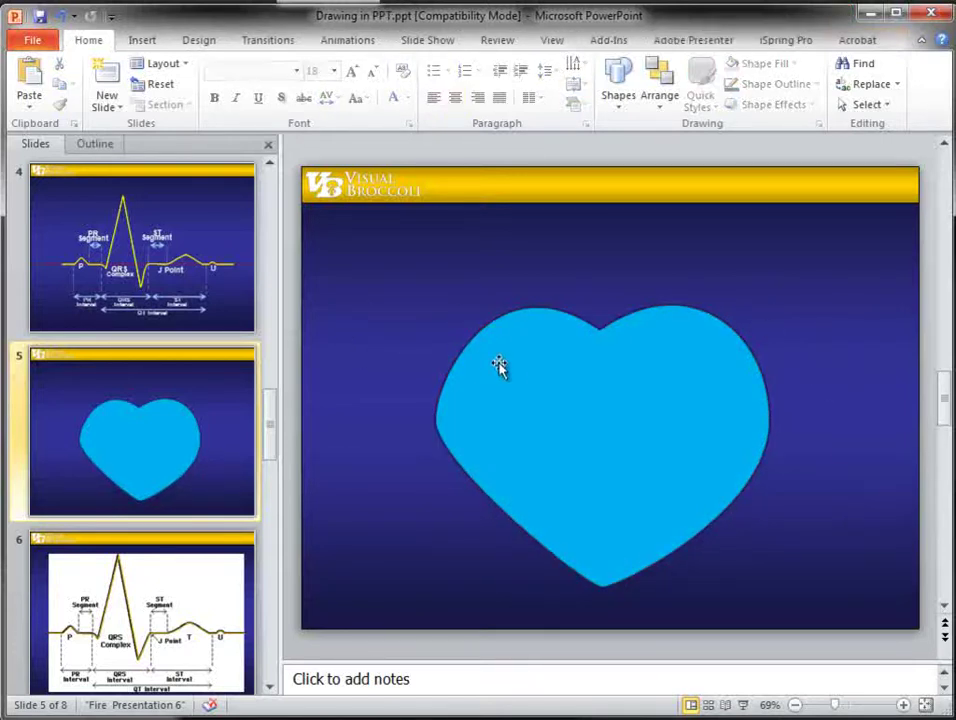
Add a point on the heart's top-right edge, then delete it again
{"action": "left_click", "coordinate": [660, 323]}
{"action": "right_click", "coordinate": [659, 318]}
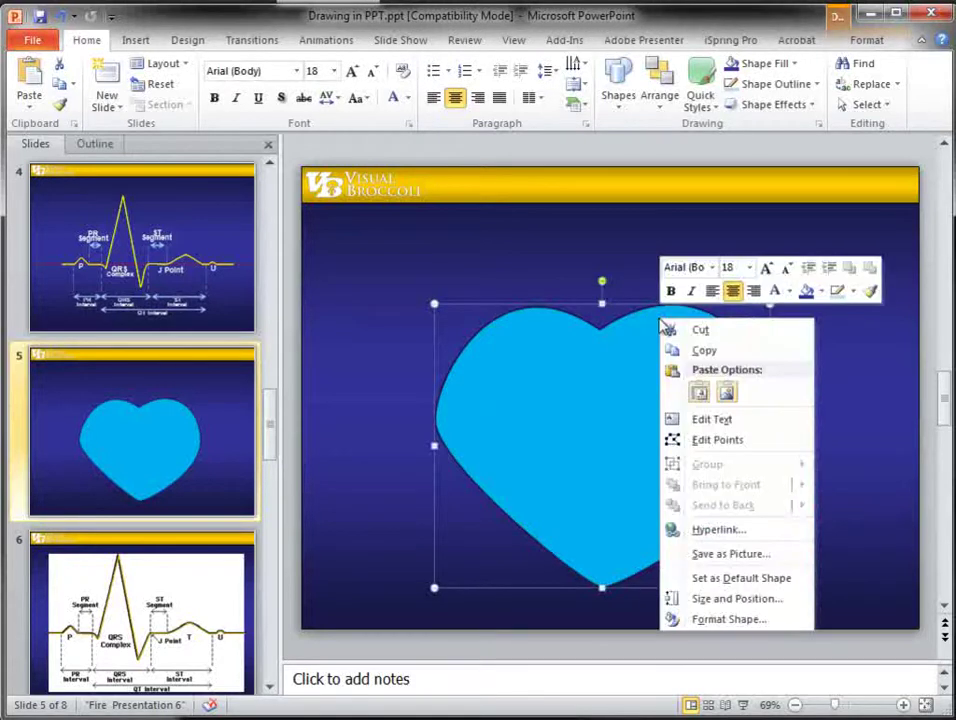
{"action": "left_click", "coordinate": [712, 439]}
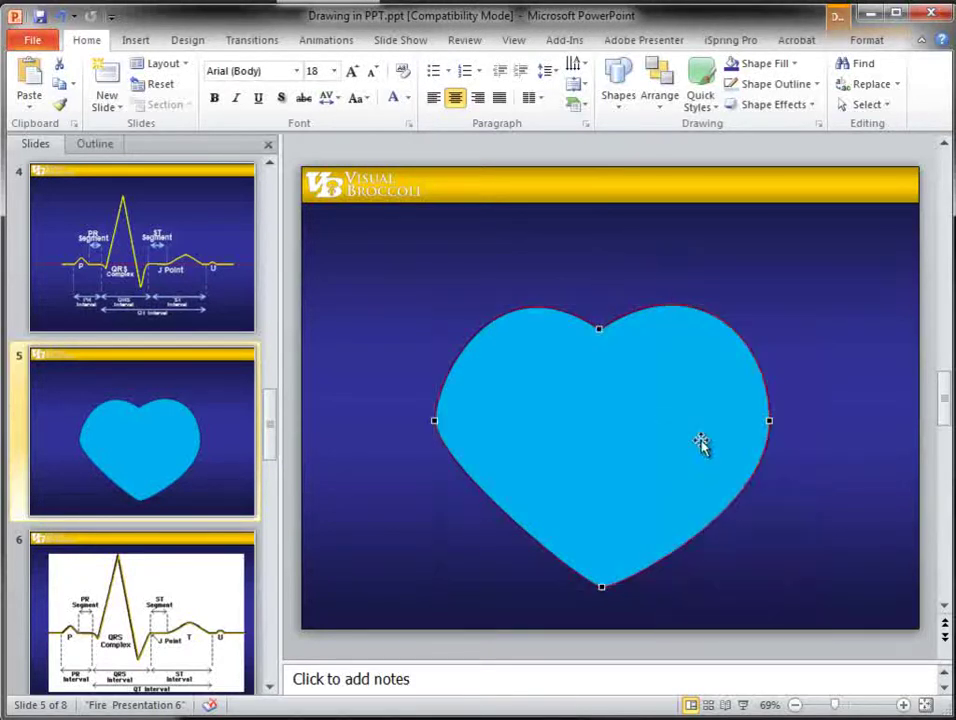
{"action": "right_click", "coordinate": [725, 321]}
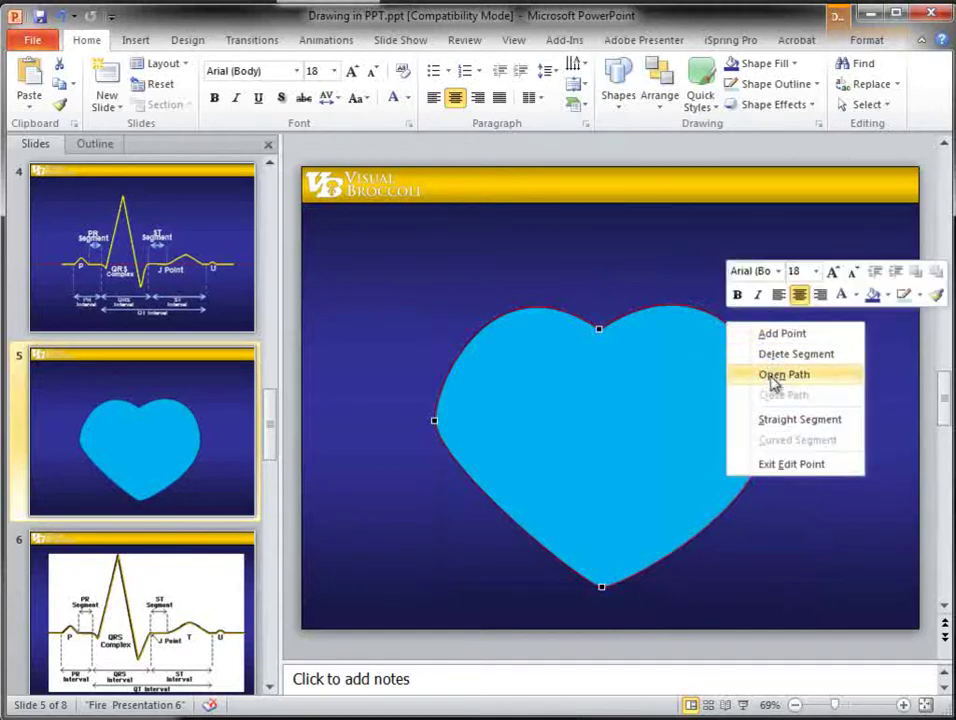
{"action": "left_click", "coordinate": [778, 335]}
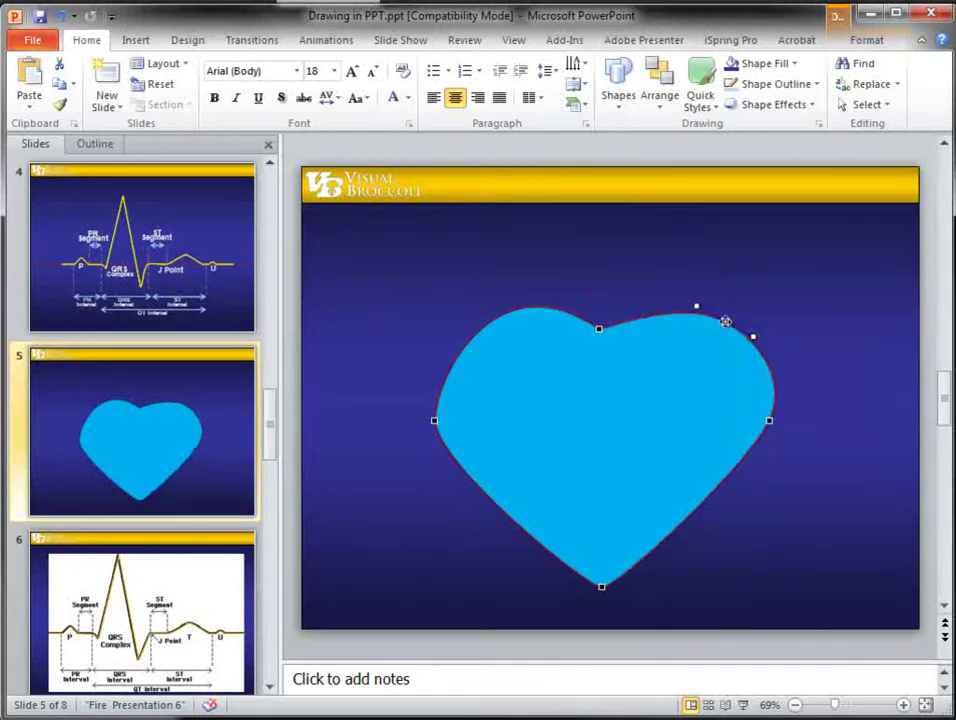
{"action": "right_click", "coordinate": [723, 320]}
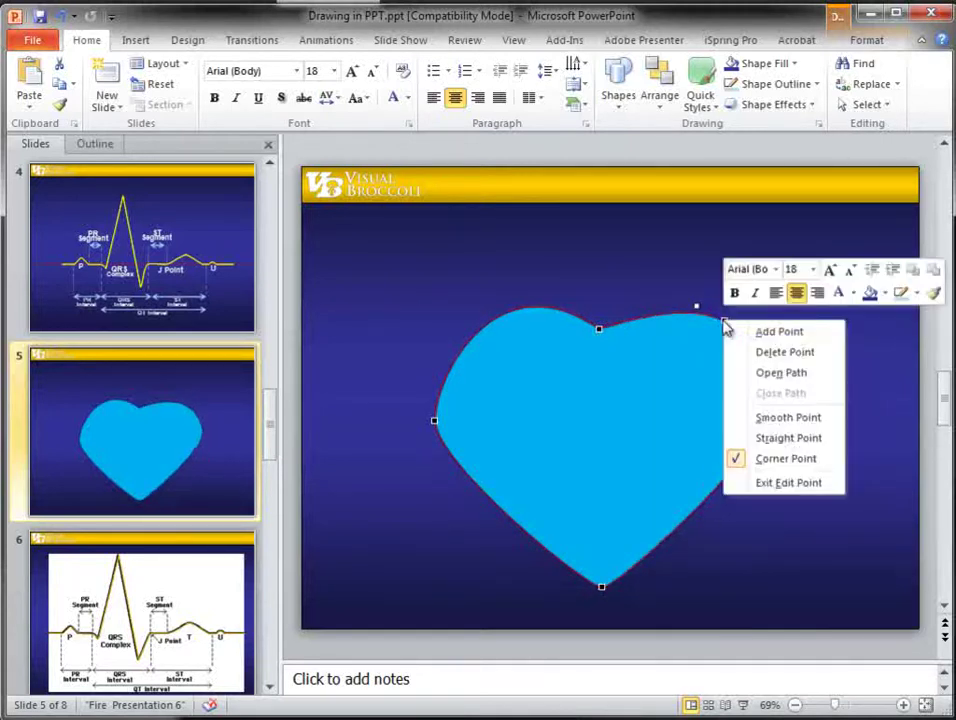
{"action": "left_click", "coordinate": [774, 352]}
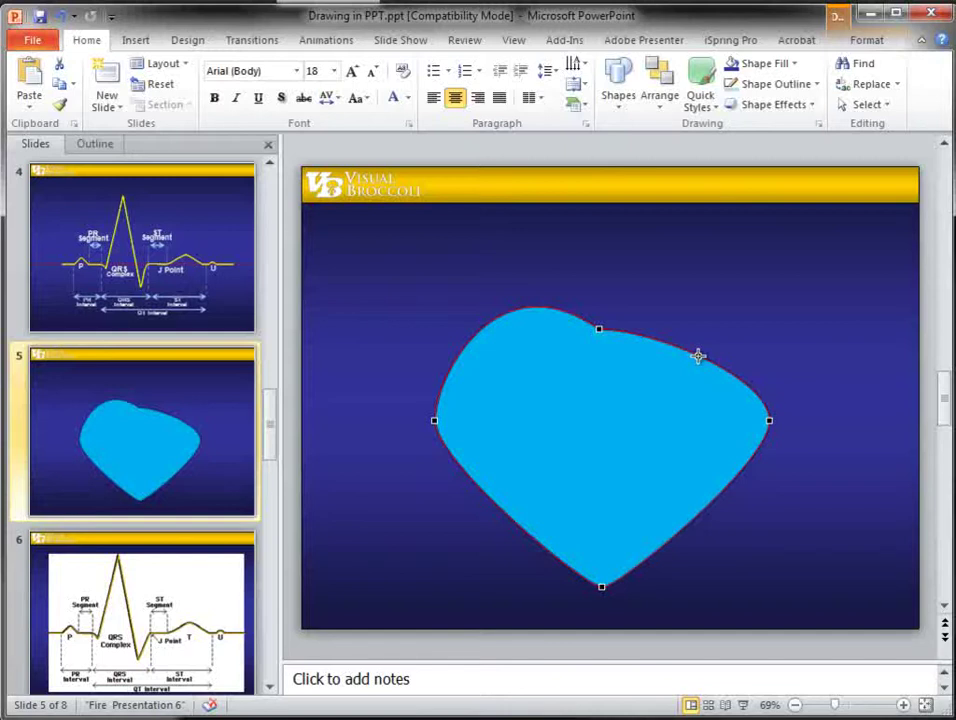
Add and remove a point on the upper-right outline with Ctrl-clicks
{"action": "left_click", "coordinate": [694, 356]}
{"action": "left_click", "coordinate": [695, 355], "text": "ctrl"}
{"action": "left_click", "coordinate": [694, 354]}
{"action": "left_click", "coordinate": [693, 352], "text": "ctrl"}
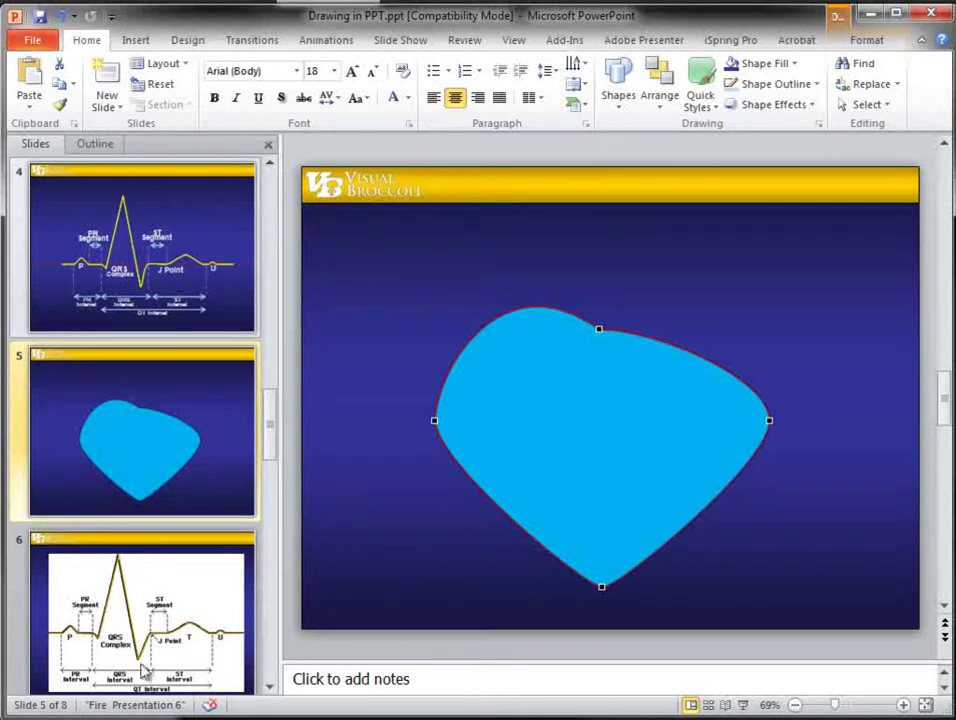
Delete the yellow traced line from slide 6 and zoom in on the EKG diagram
{"action": "left_click", "coordinate": [115, 602]}
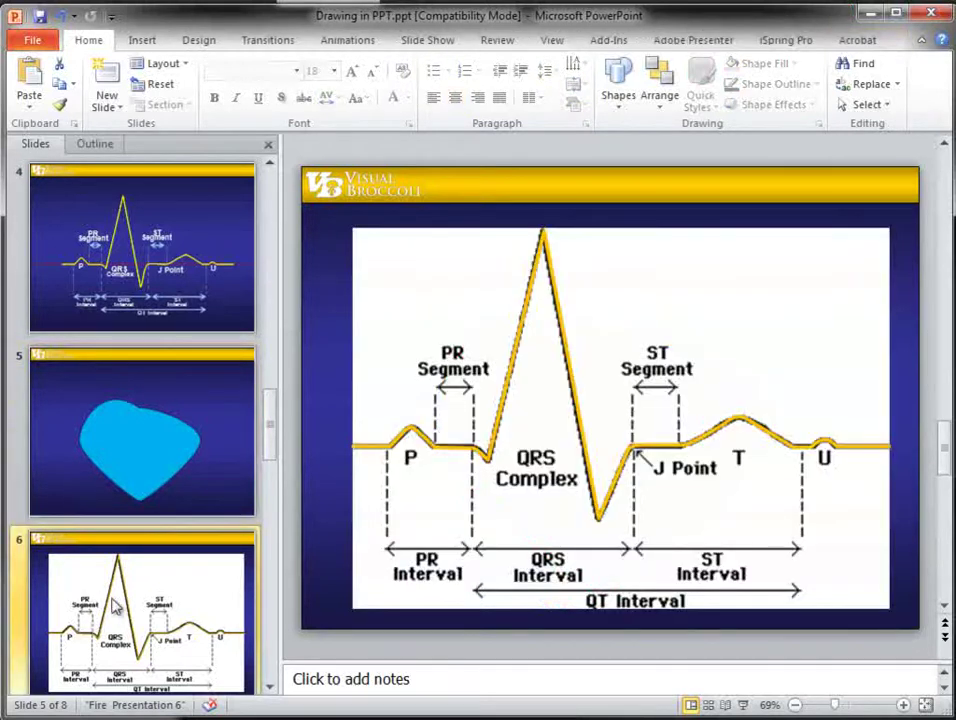
{"action": "left_click", "coordinate": [596, 502]}
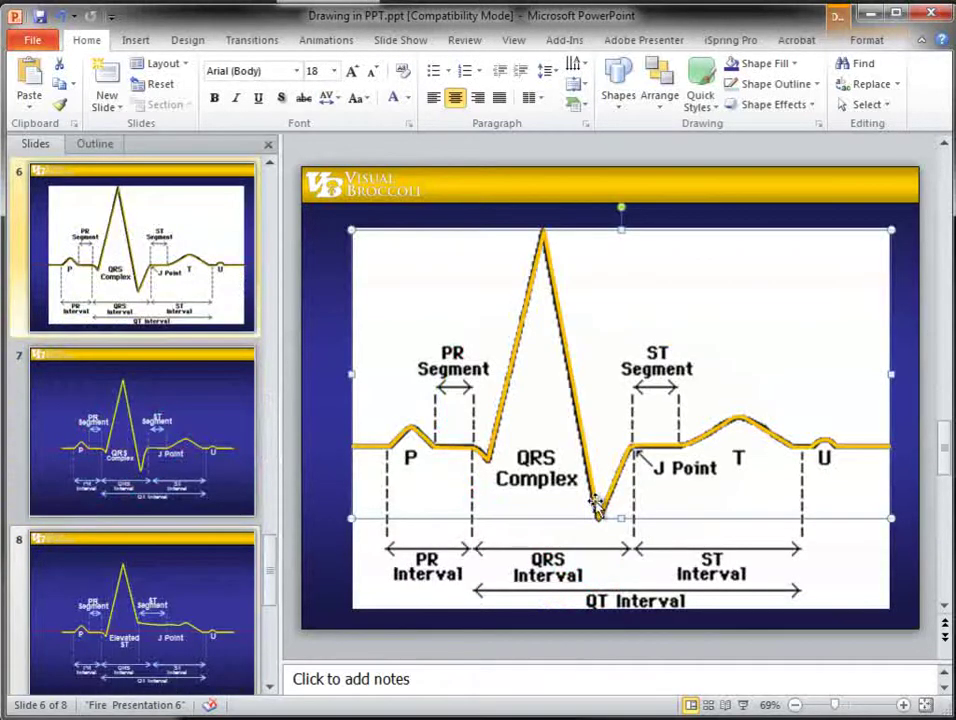
{"action": "key", "text": "Delete"}
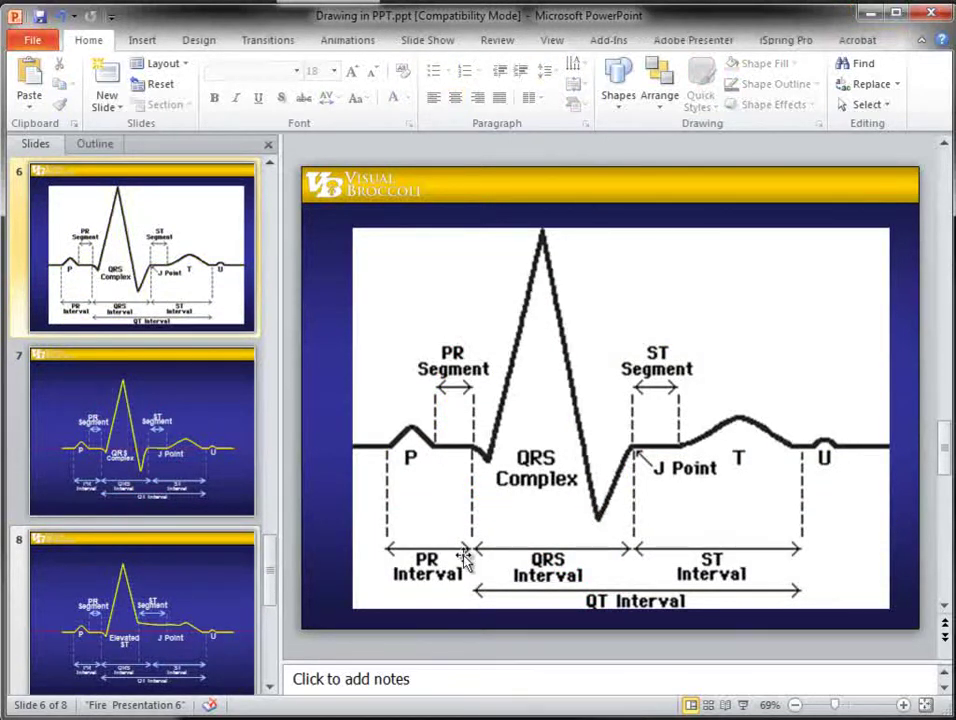
{"action": "left_click_drag", "start_coordinate": [838, 708], "coordinate": [840, 708]}
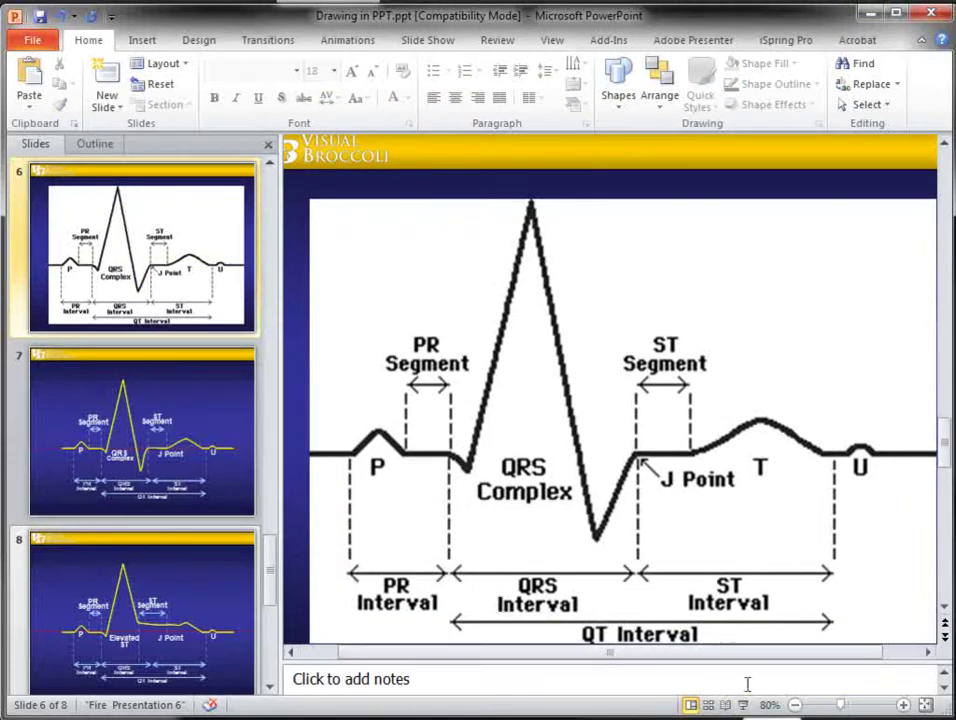
{"action": "scroll", "coordinate": [553, 455], "scroll_direction": "down", "scroll_amount": 1}
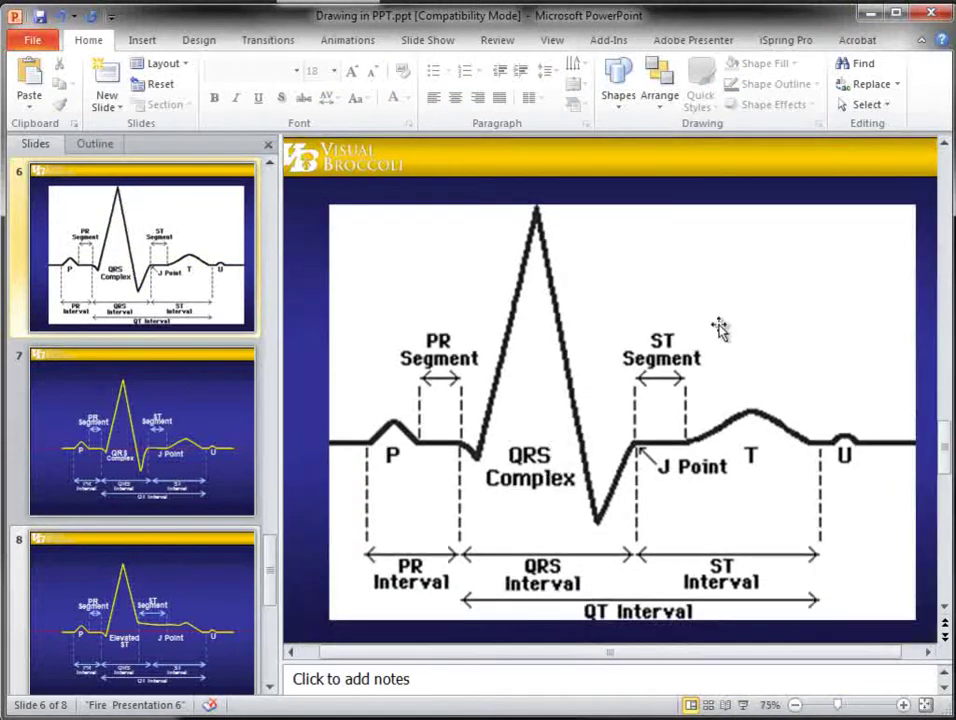
Draw a small test freeform at the P-wave peak, delete it, and reopen the Shapes gallery
{"action": "left_click", "coordinate": [619, 82]}
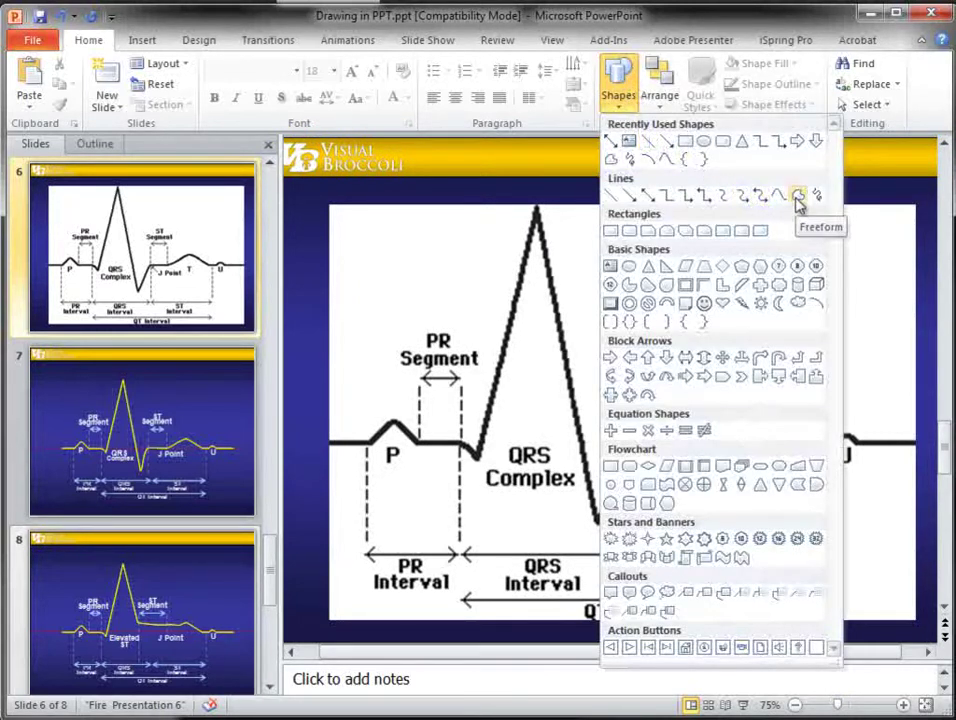
{"action": "left_click", "coordinate": [798, 197]}
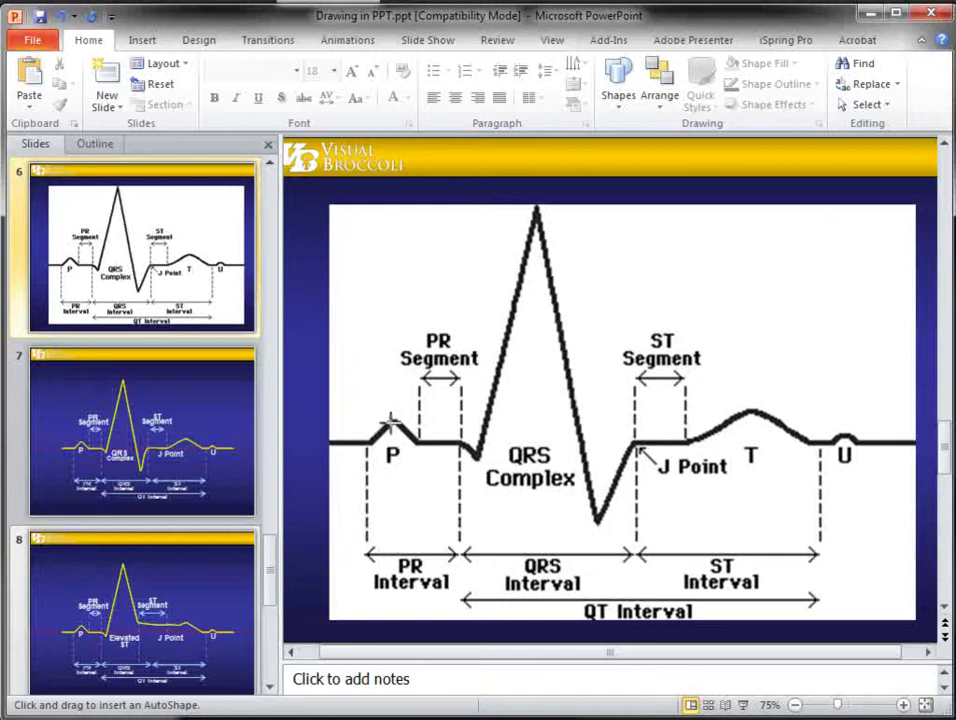
{"action": "left_click", "coordinate": [394, 420]}
{"action": "double_click", "coordinate": [401, 488]}
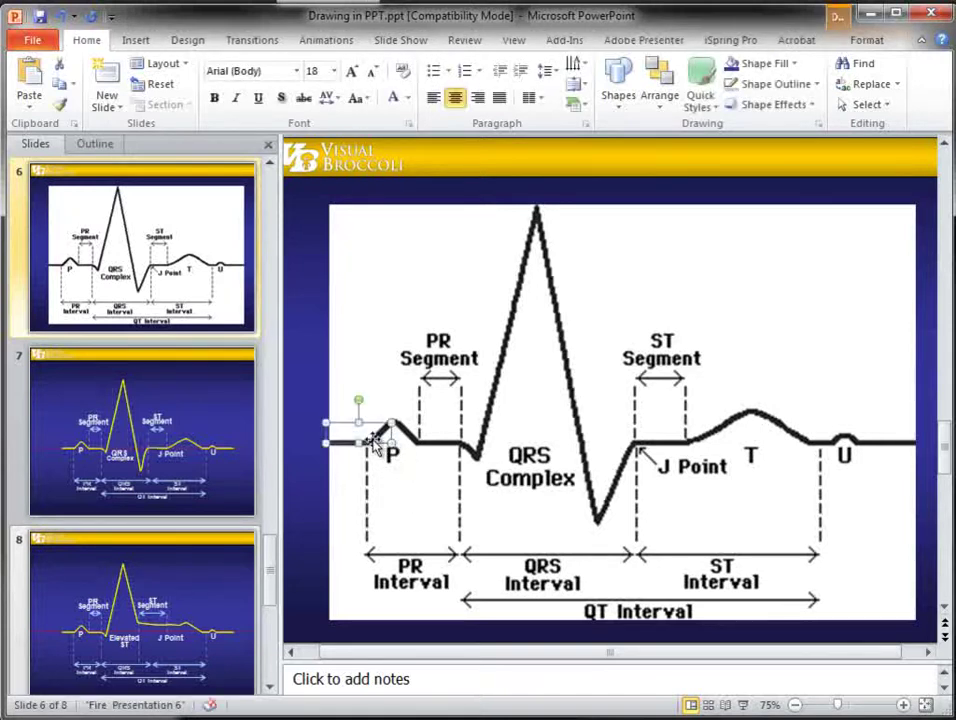
{"action": "left_click_drag", "start_coordinate": [380, 441], "coordinate": [398, 352]}
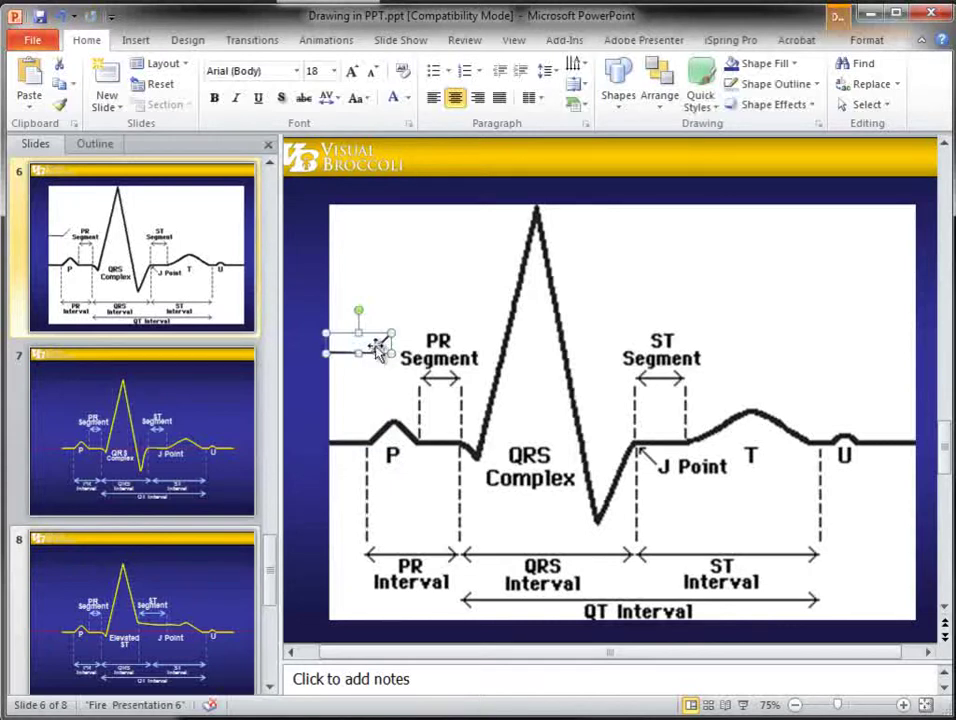
{"action": "key", "text": "Delete"}
{"action": "left_click", "coordinate": [618, 80]}
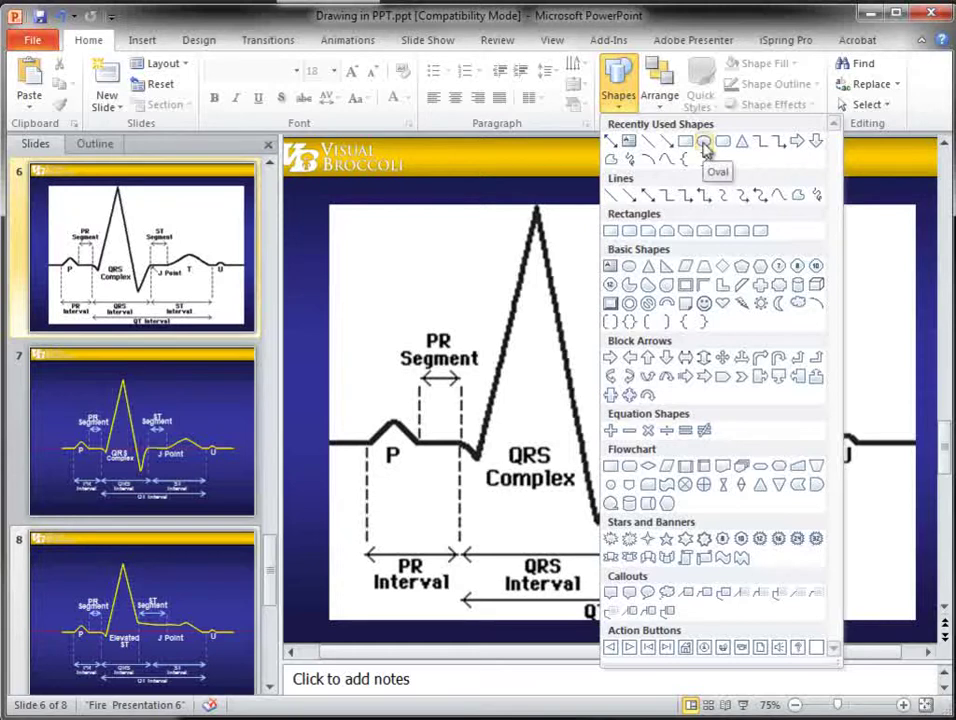
Draw an Oval circle at the diagram's upper left, above PR Segment
{"action": "left_click", "coordinate": [704, 145]}
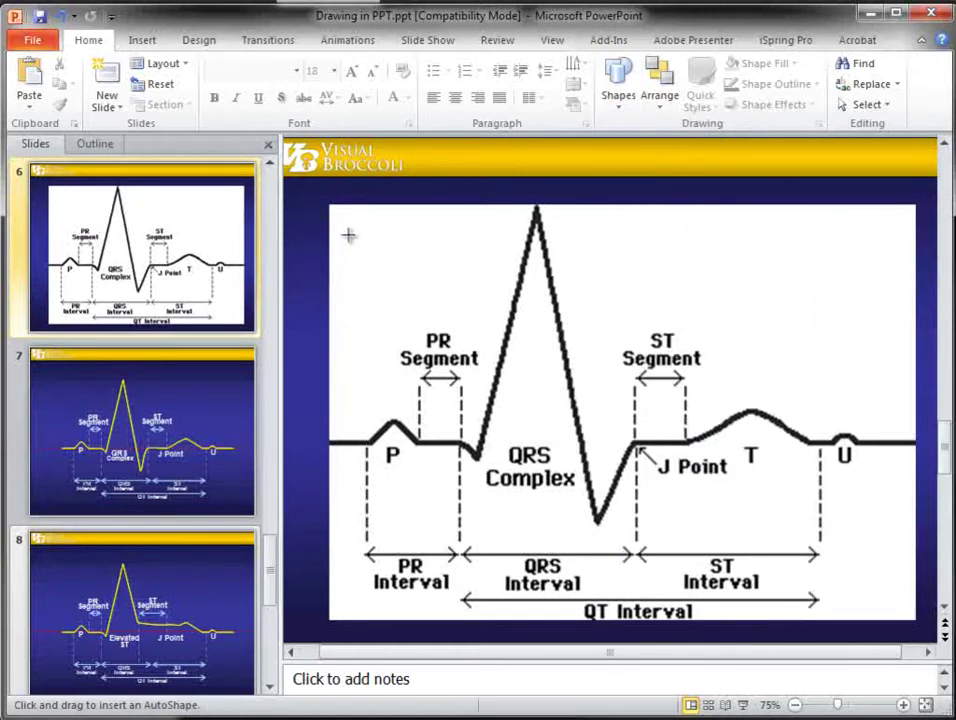
{"action": "mouse_move", "coordinate": [346, 218]}
{"action": "left_mouse_down"}
{"action": "mouse_move", "coordinate": [410, 252]}
{"action": "mouse_move", "coordinate": [487, 316]}
{"action": "left_mouse_up"}
{"action": "right_click", "coordinate": [414, 277]}
{"action": "left_click", "coordinate": [405, 250]}
{"action": "right_click", "coordinate": [405, 250]}
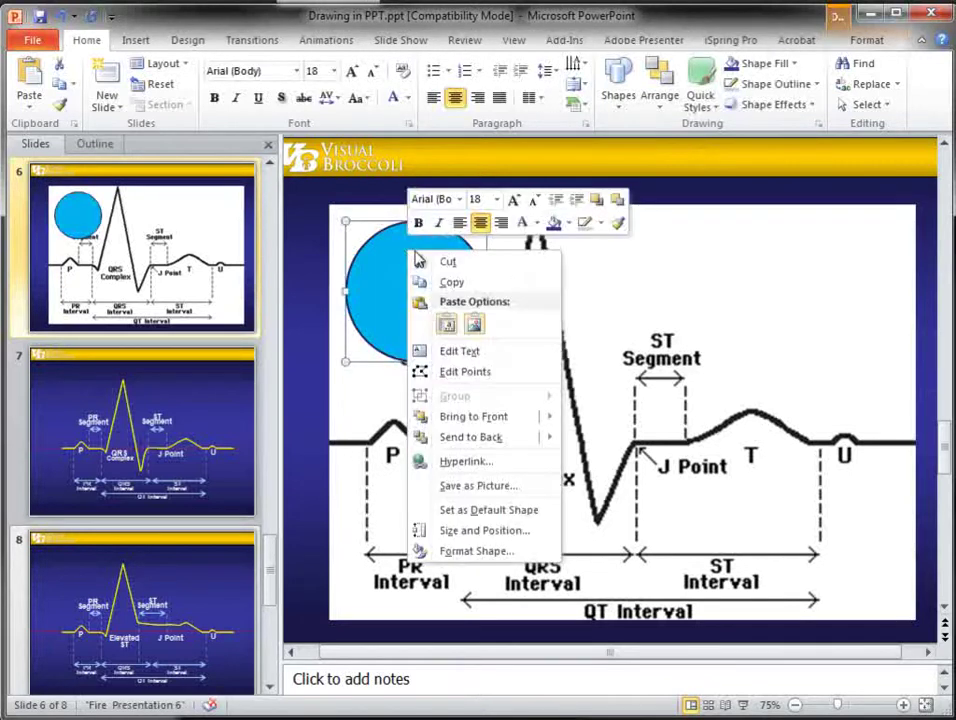
Format the circle with no fill and a golden-yellow 4 pt outline
{"action": "left_click", "coordinate": [466, 552]}
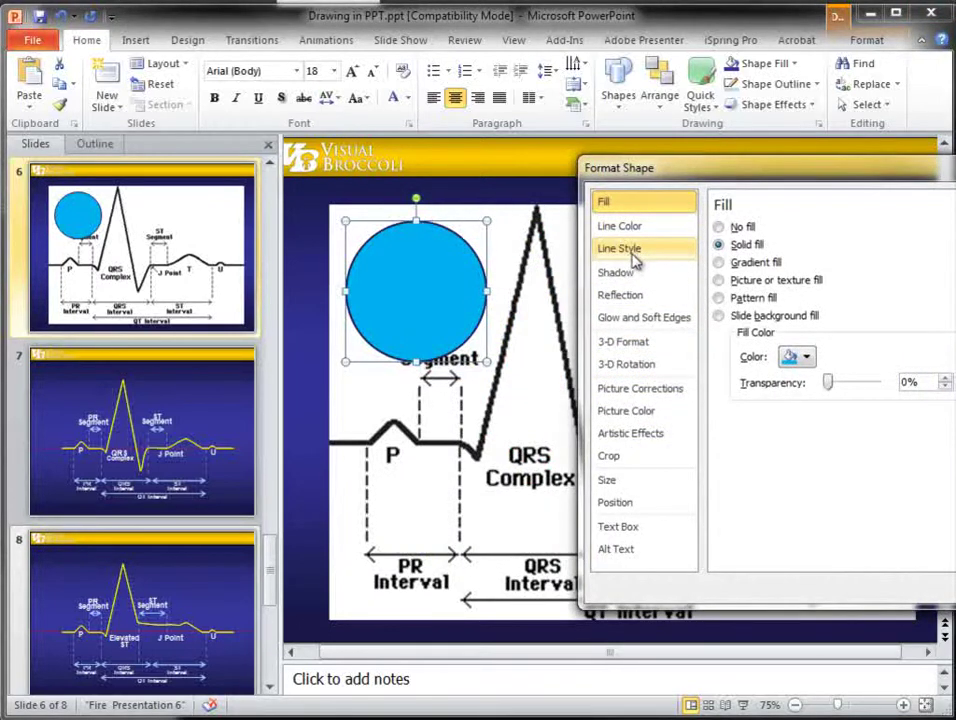
{"action": "left_click", "coordinate": [718, 229]}
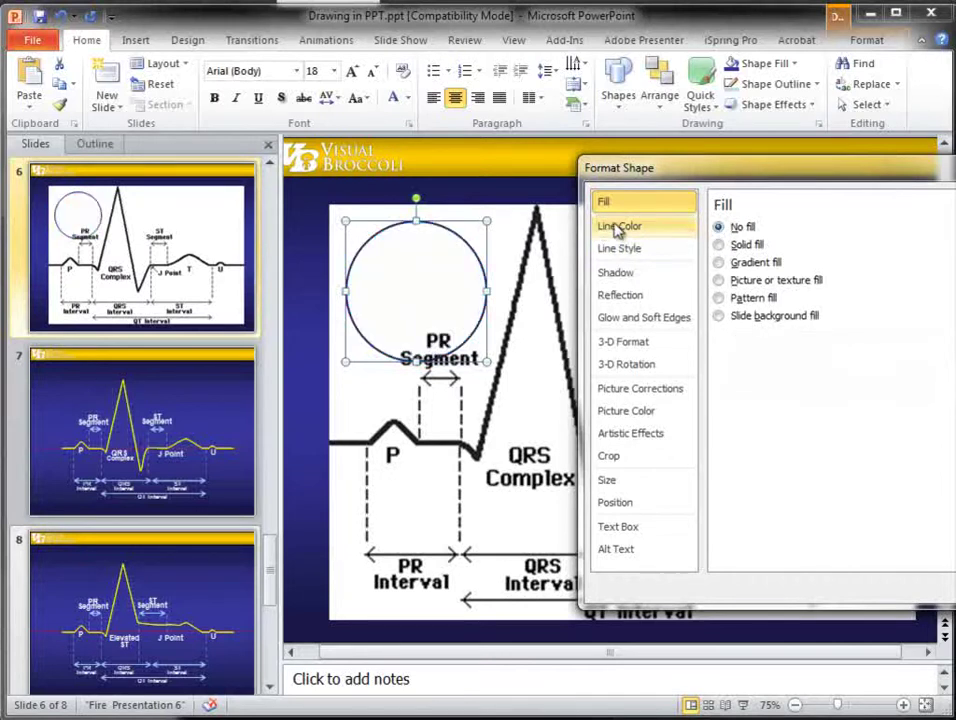
{"action": "left_click", "coordinate": [552, 226]}
{"action": "left_click", "coordinate": [786, 285]}
{"action": "left_click", "coordinate": [812, 422]}
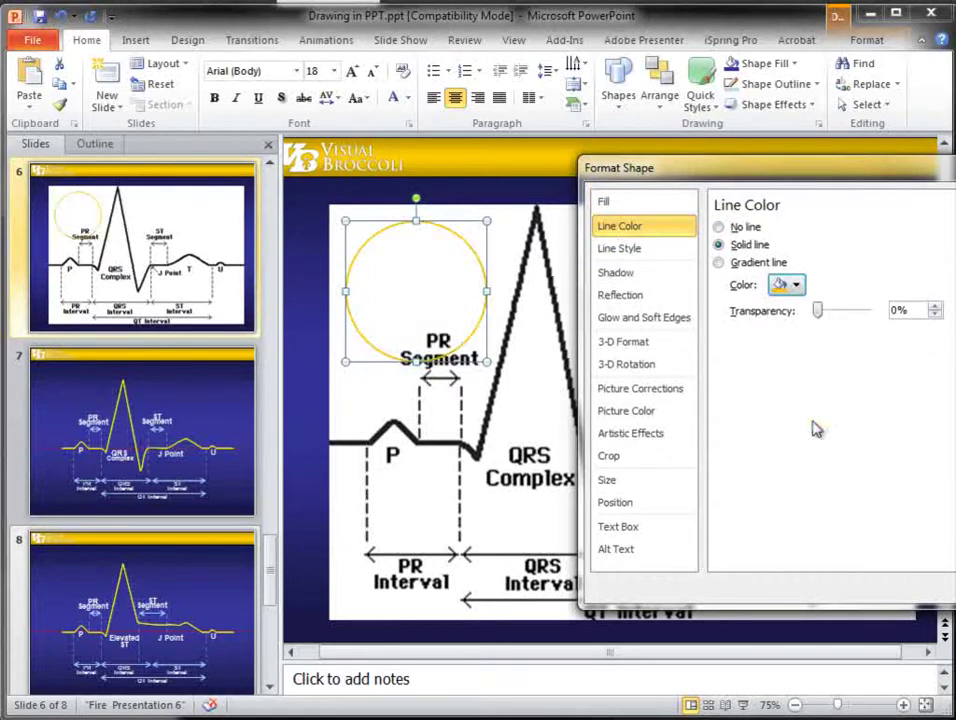
{"action": "left_click", "coordinate": [622, 250]}
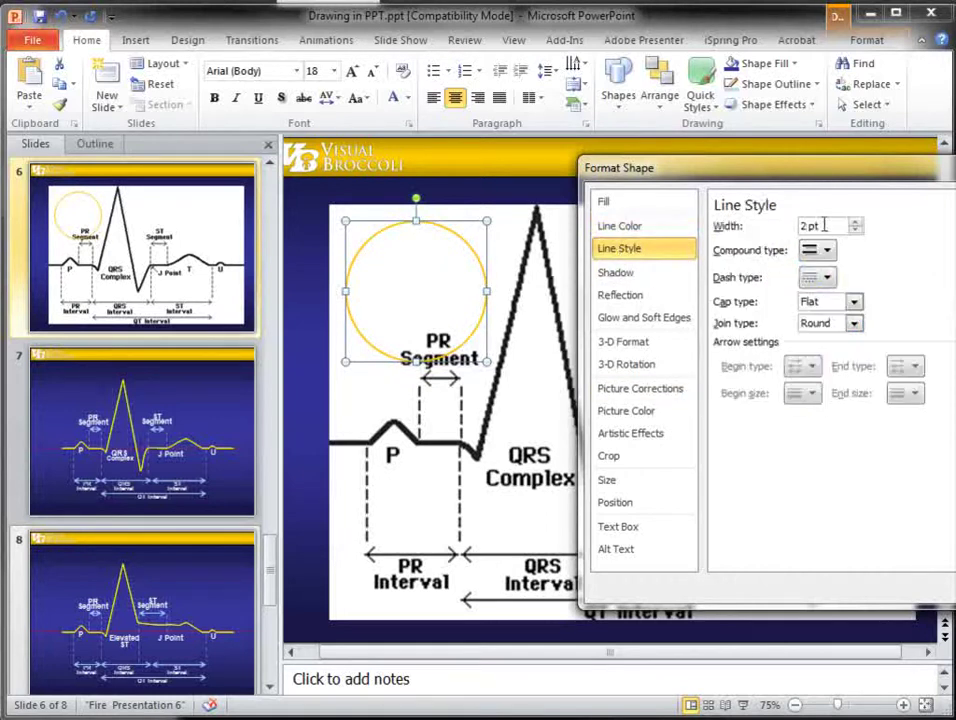
{"action": "left_click_drag", "start_coordinate": [824, 226], "coordinate": [800, 226]}
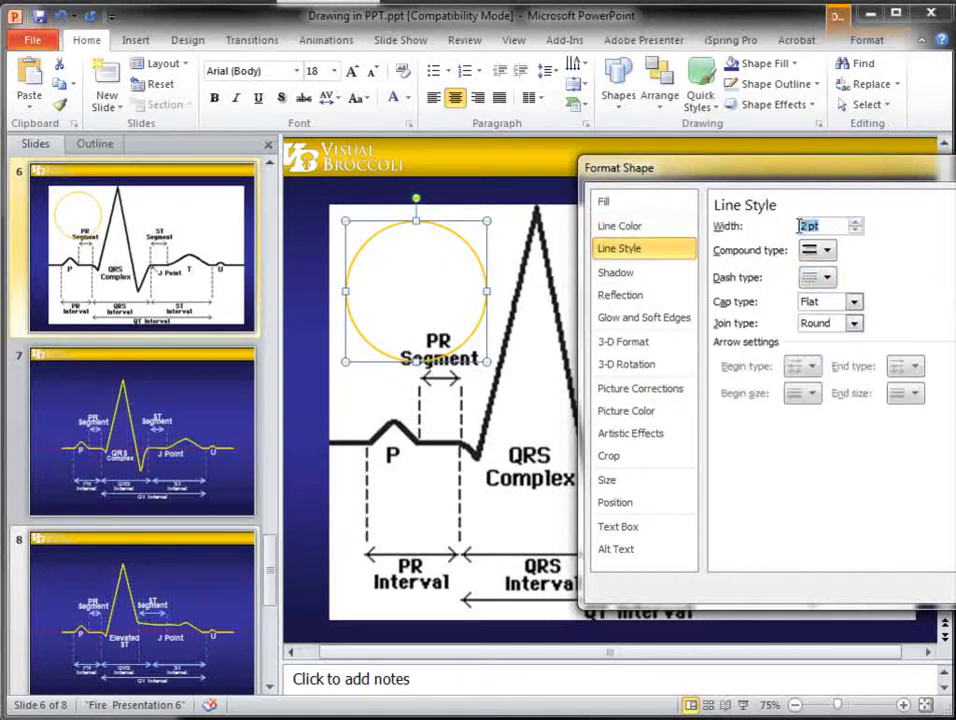
{"action": "left_click", "coordinate": [855, 223]}
{"action": "left_click", "coordinate": [855, 223]}
{"action": "left_click", "coordinate": [855, 223]}
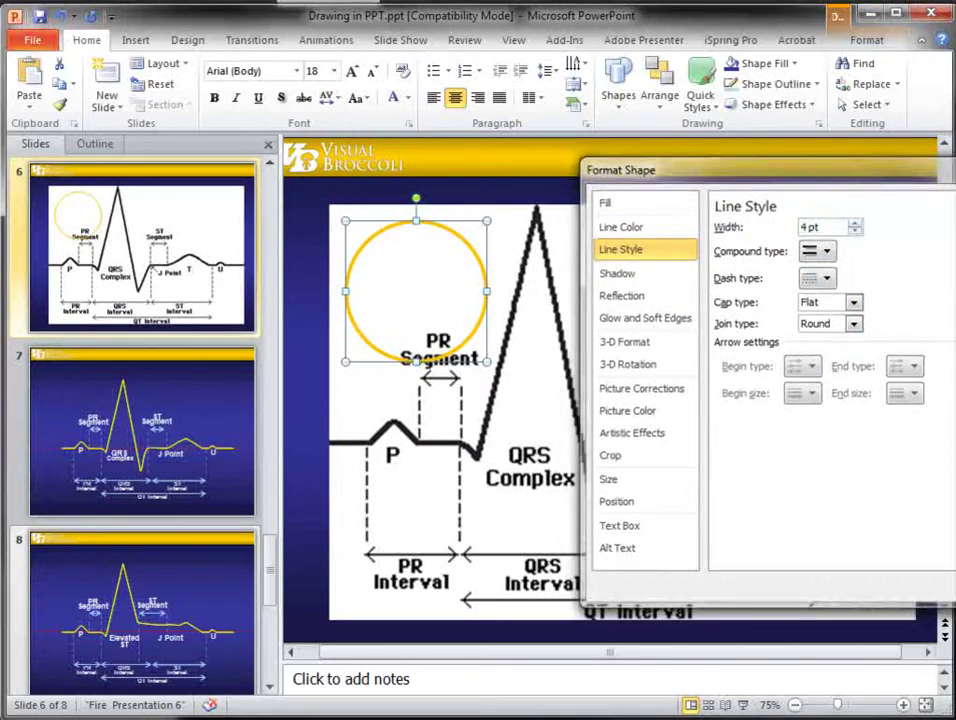
{"action": "key", "text": "Escape"}
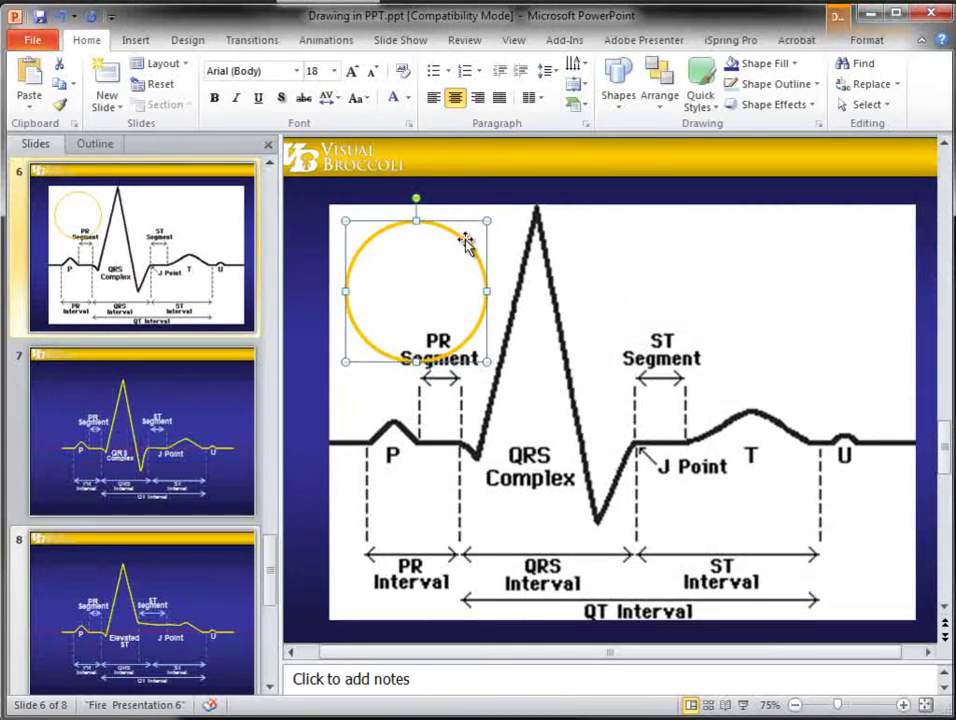
Set the yellow-outlined circle as the default shape, then delete it
{"action": "right_click", "coordinate": [466, 243]}
{"action": "key", "text": "Escape"}
{"action": "right_click", "coordinate": [464, 240]}
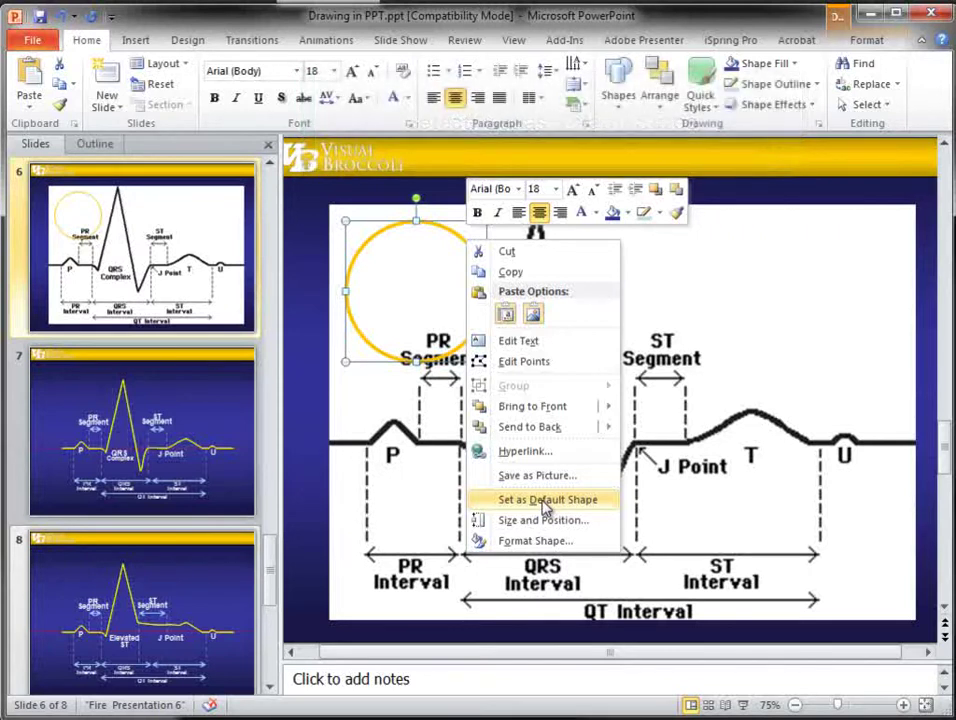
{"action": "left_click", "coordinate": [545, 502]}
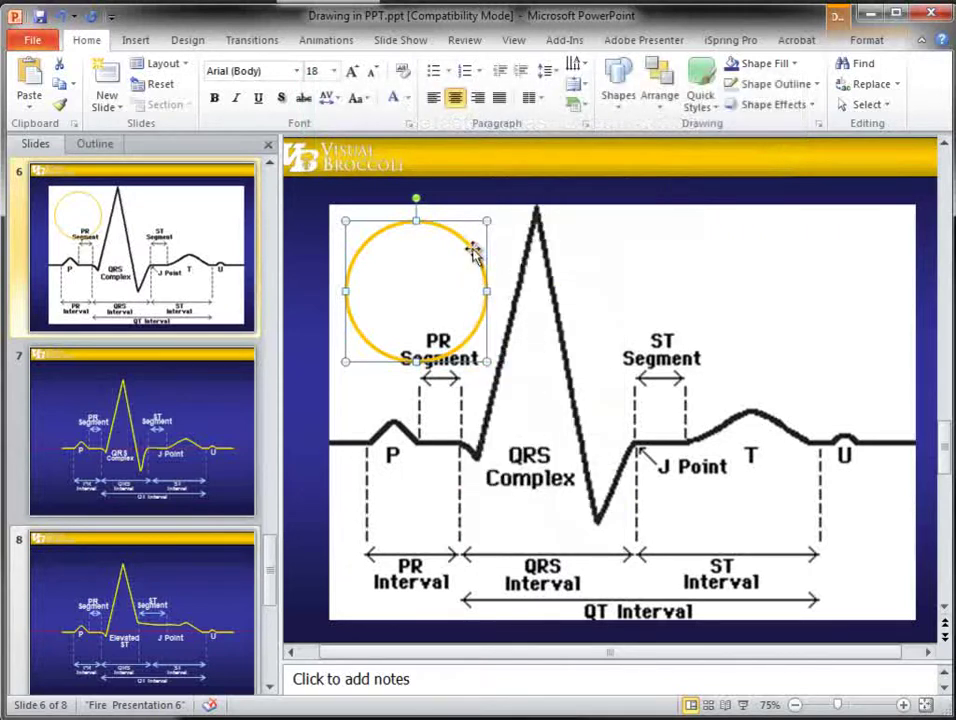
{"action": "key", "text": "Delete"}
Draw a test oval over the QRS and ST area to check the default, then delete it
{"action": "left_click", "coordinate": [620, 90]}
{"action": "left_click", "coordinate": [723, 142]}
{"action": "mouse_move", "coordinate": [514, 227]}
{"action": "left_mouse_down"}
{"action": "mouse_move", "coordinate": [640, 437]}
{"action": "mouse_move", "coordinate": [716, 445]}
{"action": "left_mouse_up"}
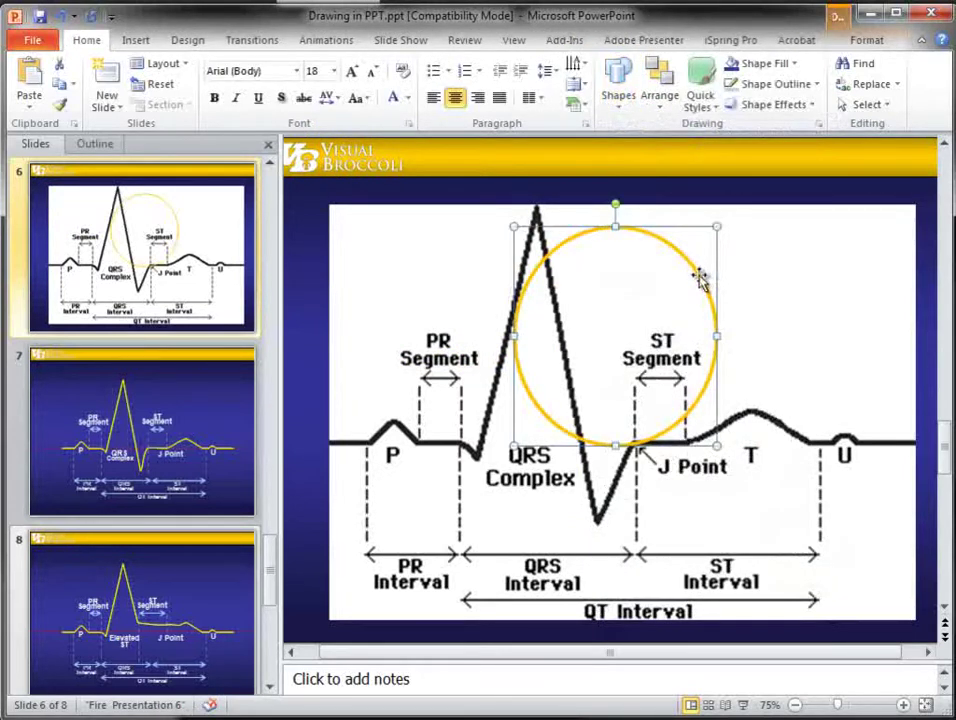
{"action": "key", "text": "Delete"}
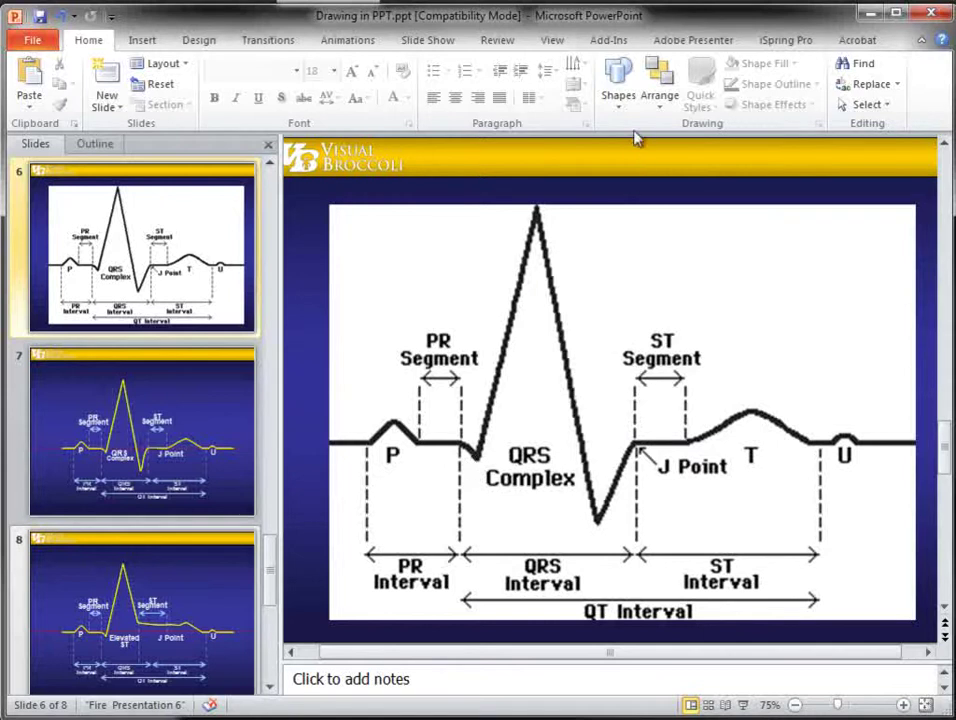
Trace a Freeform line along the EKG from the left edge through P, QRS and T onto U
{"action": "left_click", "coordinate": [616, 90]}
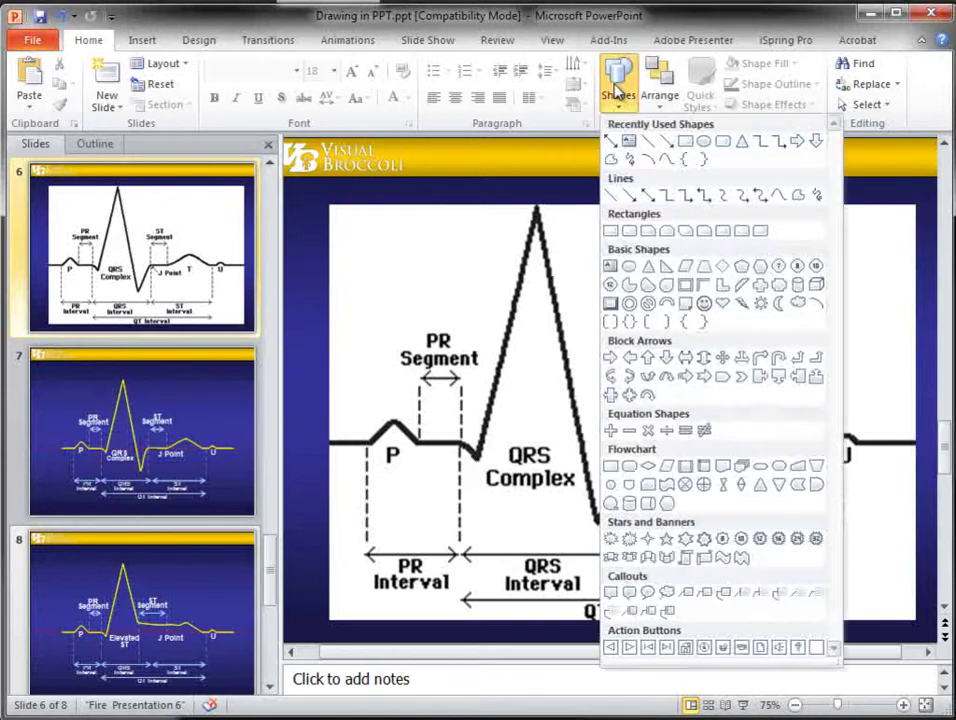
{"action": "left_click", "coordinate": [804, 195]}
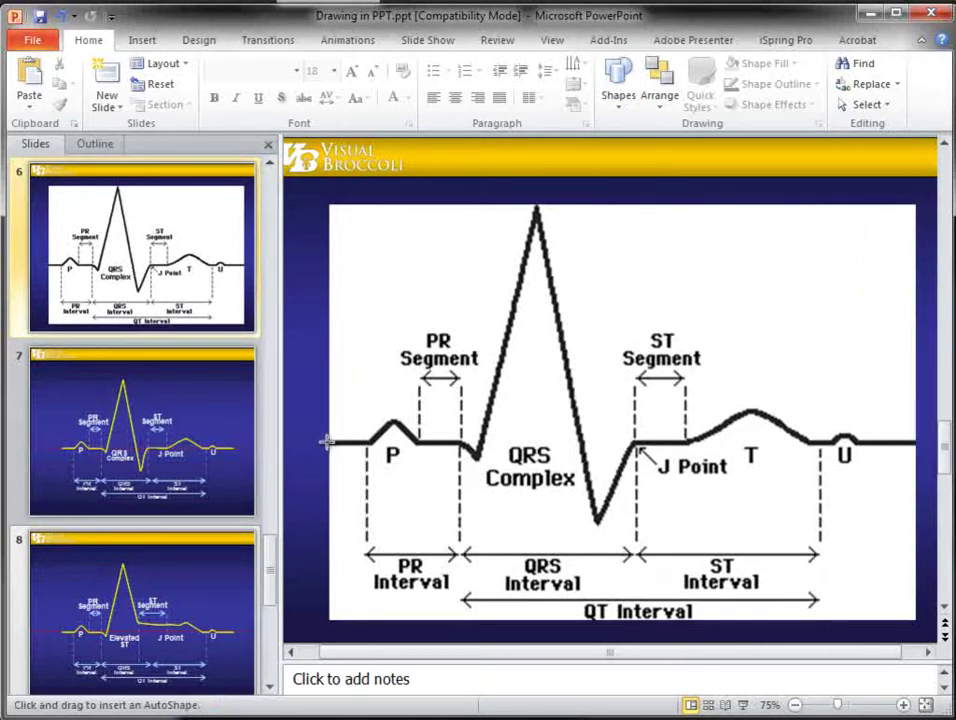
{"action": "mouse_move", "coordinate": [325, 441]}
{"action": "left_mouse_down"}
{"action": "mouse_move", "coordinate": [370, 443]}
{"action": "mouse_move", "coordinate": [384, 419]}
{"action": "mouse_move", "coordinate": [385, 427]}
{"action": "left_mouse_up"}
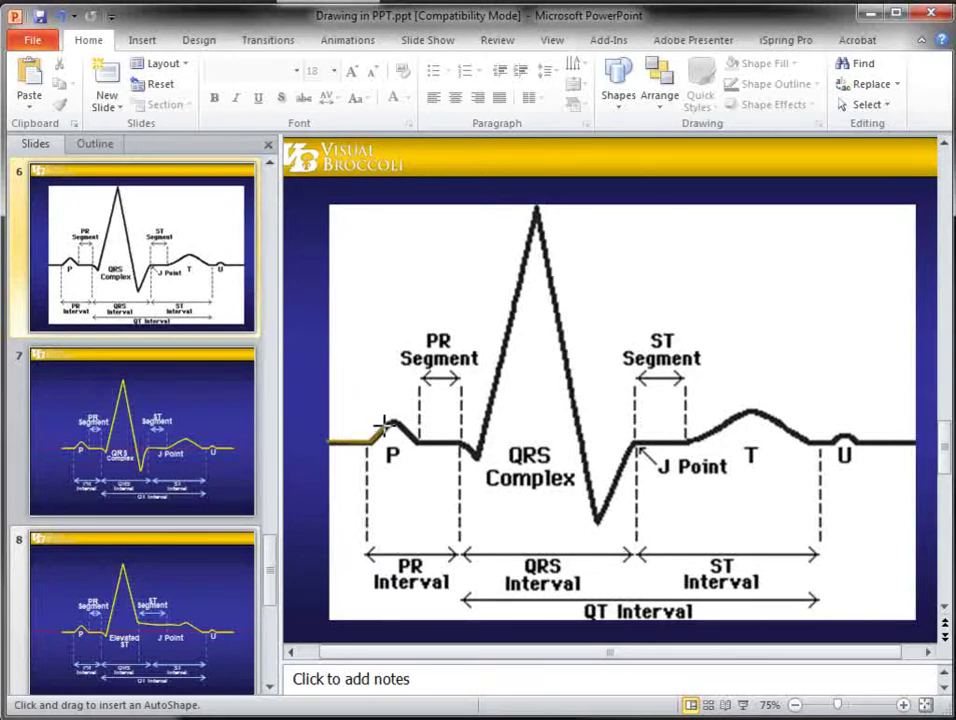
{"action": "left_click_drag", "start_coordinate": [386, 424], "coordinate": [389, 421]}
{"action": "mouse_move", "coordinate": [386, 424]}
{"action": "left_mouse_down"}
{"action": "mouse_move", "coordinate": [476, 458]}
{"action": "mouse_move", "coordinate": [514, 162]}
{"action": "mouse_move", "coordinate": [537, 205]}
{"action": "mouse_move", "coordinate": [598, 521]}
{"action": "mouse_move", "coordinate": [633, 445]}
{"action": "mouse_move", "coordinate": [690, 440]}
{"action": "mouse_move", "coordinate": [729, 419]}
{"action": "mouse_move", "coordinate": [777, 421]}
{"action": "mouse_move", "coordinate": [830, 441]}
{"action": "left_mouse_up"}
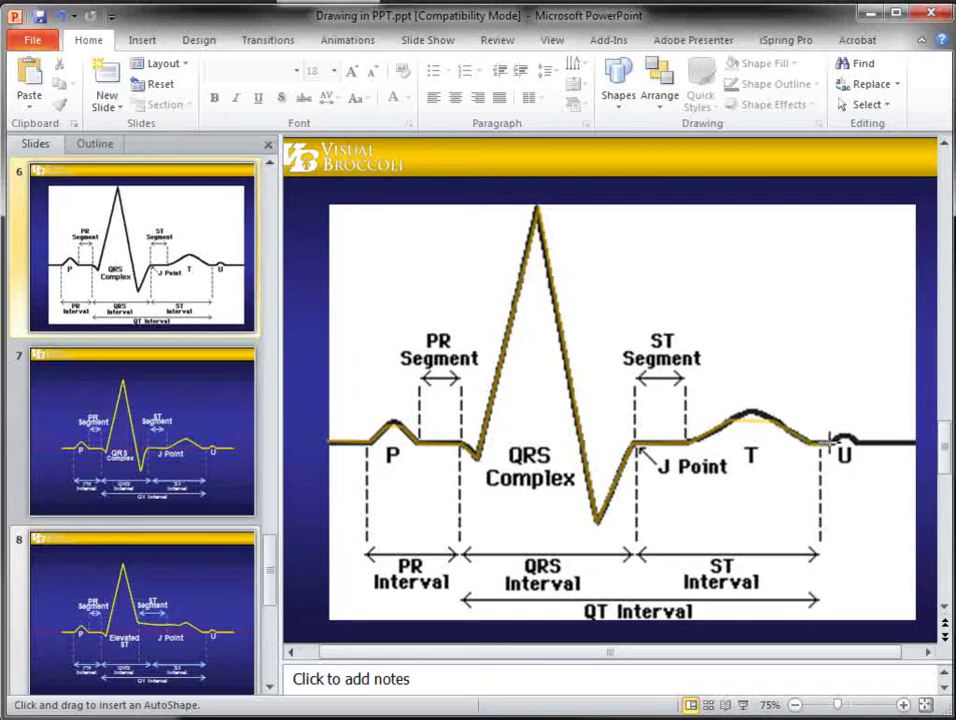
{"action": "left_click_drag", "start_coordinate": [830, 441], "coordinate": [912, 443]}
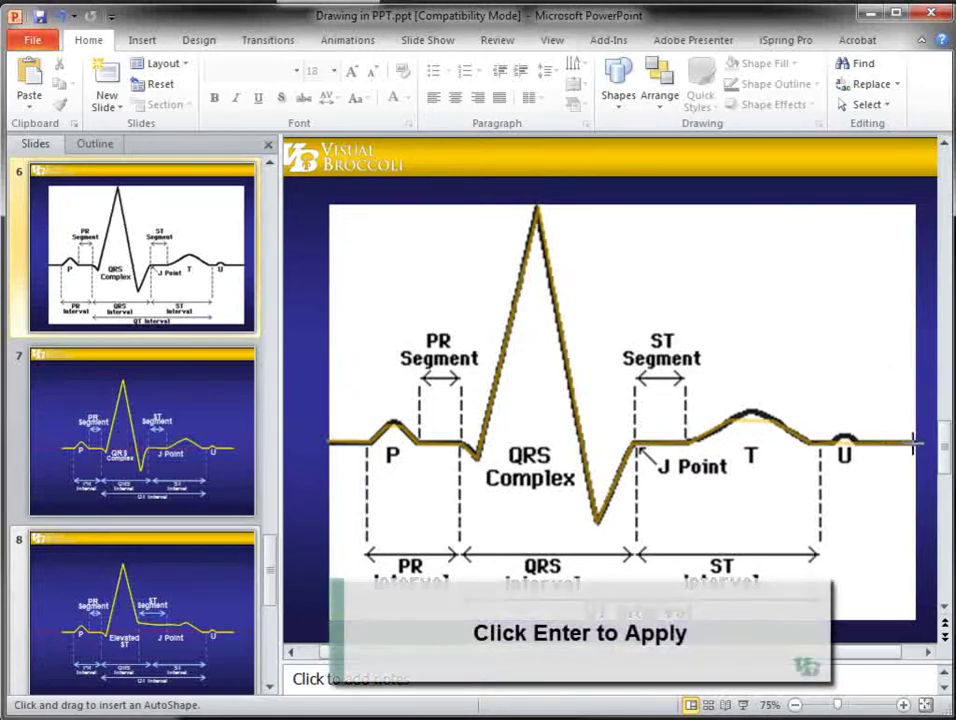
Finish the freeform, show its editable points, and zoom to about 208% on the P wave
{"action": "key", "text": "Return"}
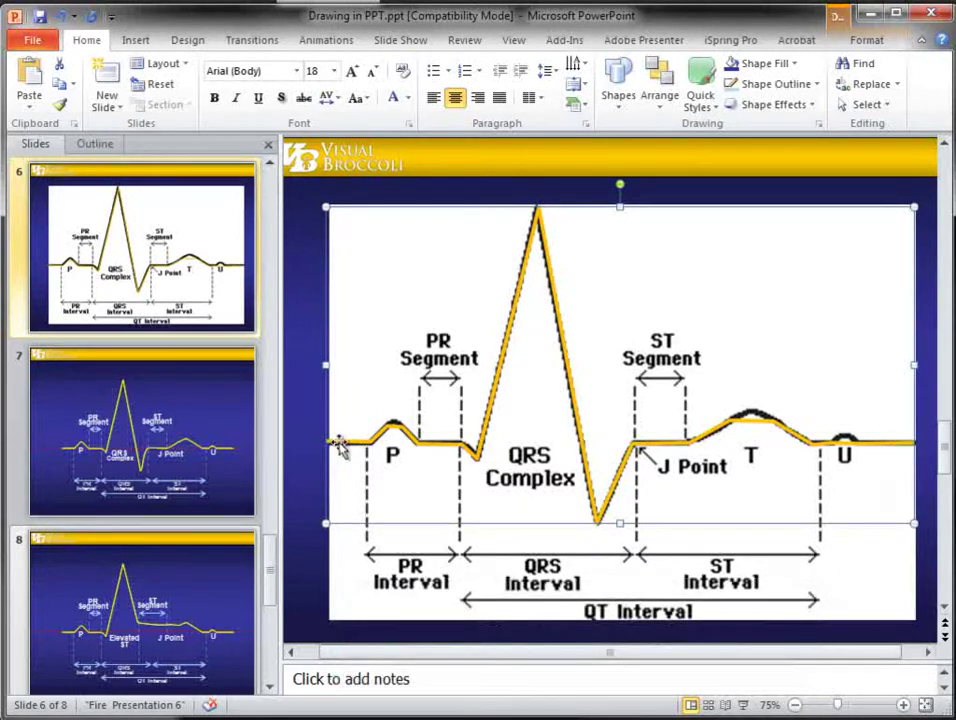
{"action": "right_click", "coordinate": [340, 443]}
{"action": "right_click", "coordinate": [342, 448]}
{"action": "left_click", "coordinate": [398, 564]}
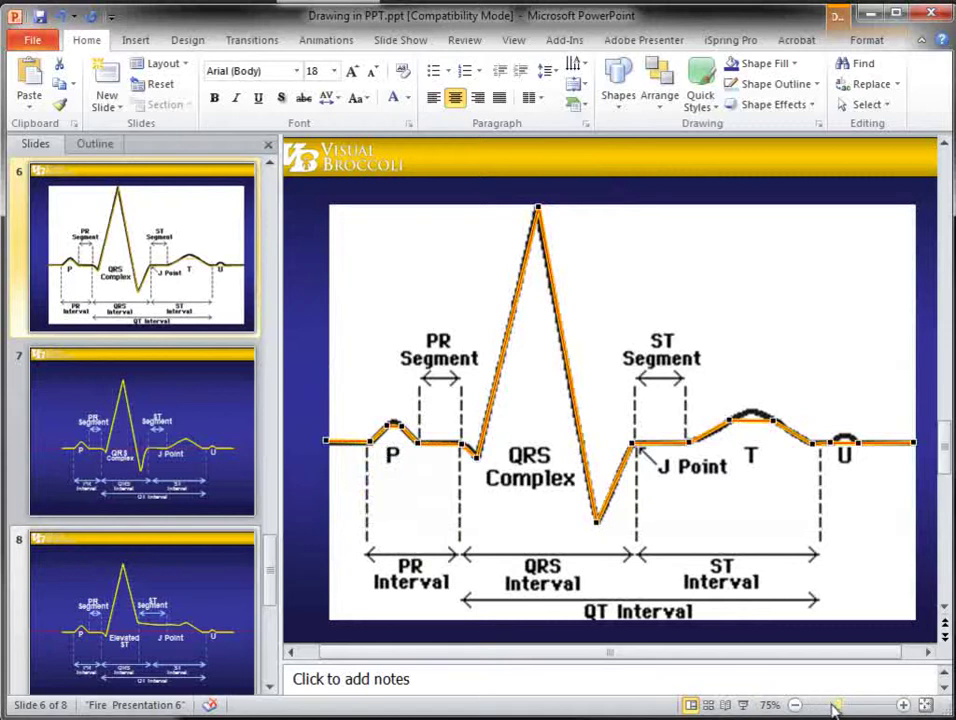
{"action": "left_click_drag", "start_coordinate": [832, 706], "coordinate": [866, 708]}
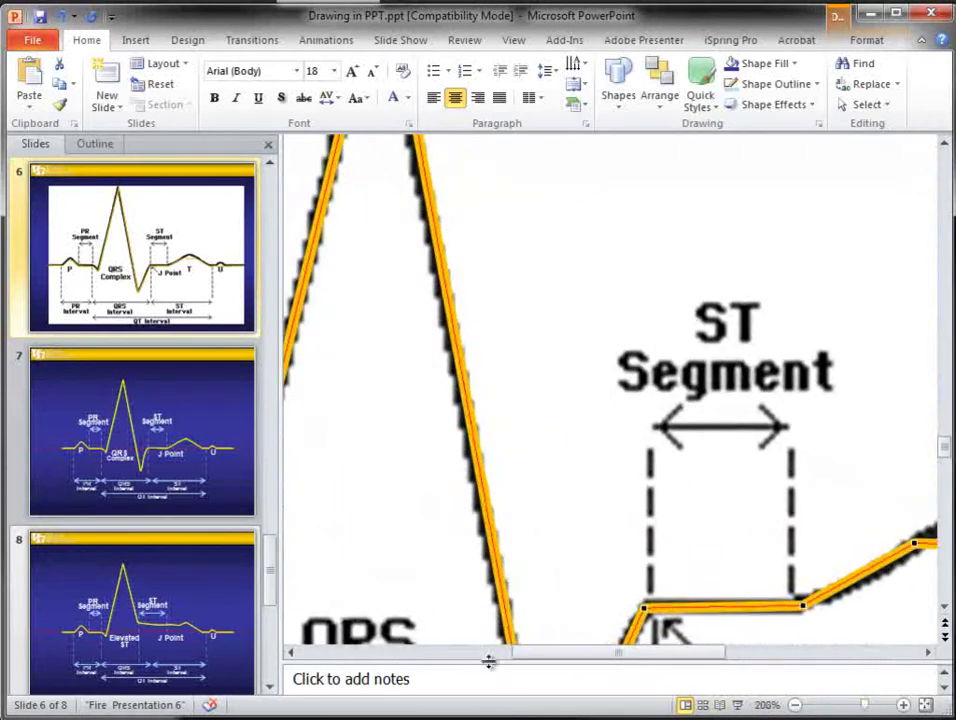
{"action": "left_click_drag", "start_coordinate": [536, 655], "coordinate": [325, 657]}
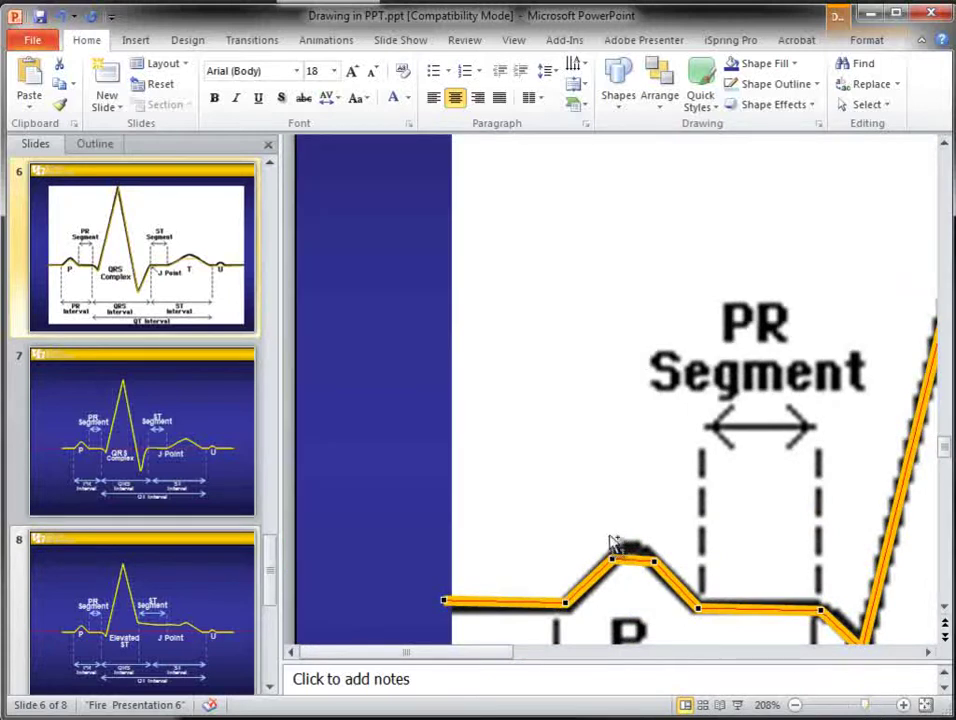
{"action": "scroll", "coordinate": [615, 545], "scroll_direction": "up", "scroll_amount": 3}
{"action": "scroll", "coordinate": [615, 545], "scroll_direction": "down", "scroll_amount": 5}
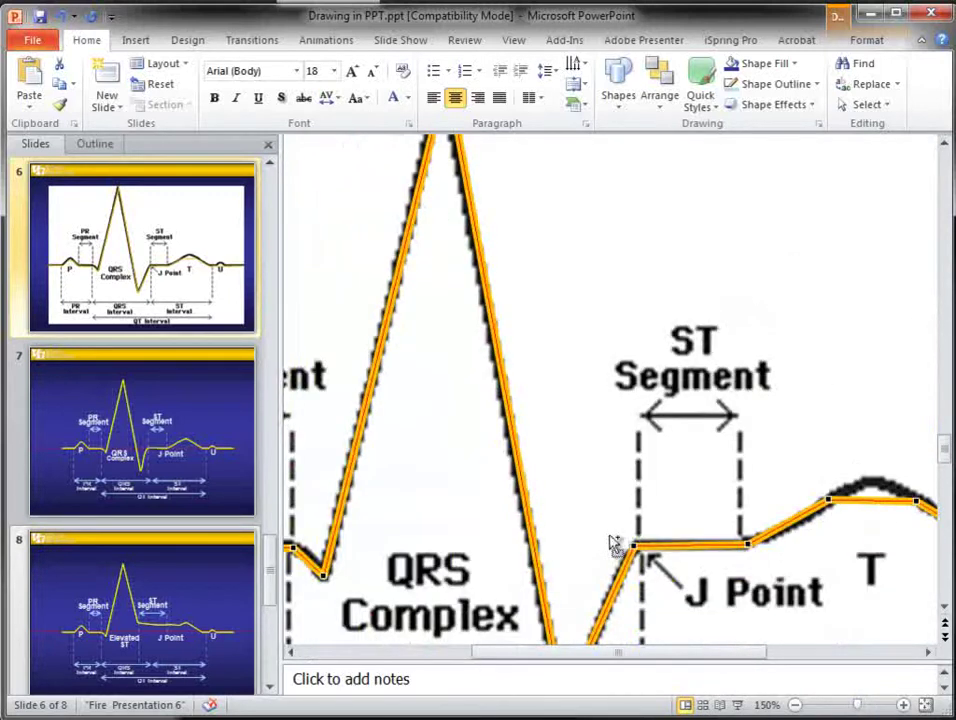
{"action": "scroll", "coordinate": [615, 545], "scroll_direction": "down", "scroll_amount": 1}
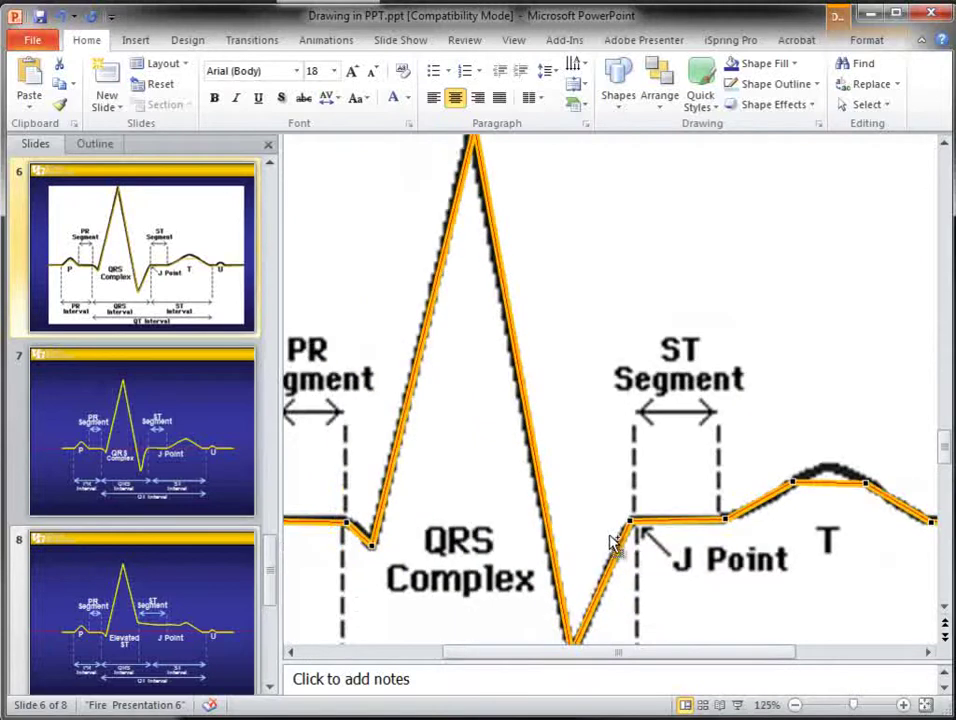
{"action": "left_click", "coordinate": [323, 656]}
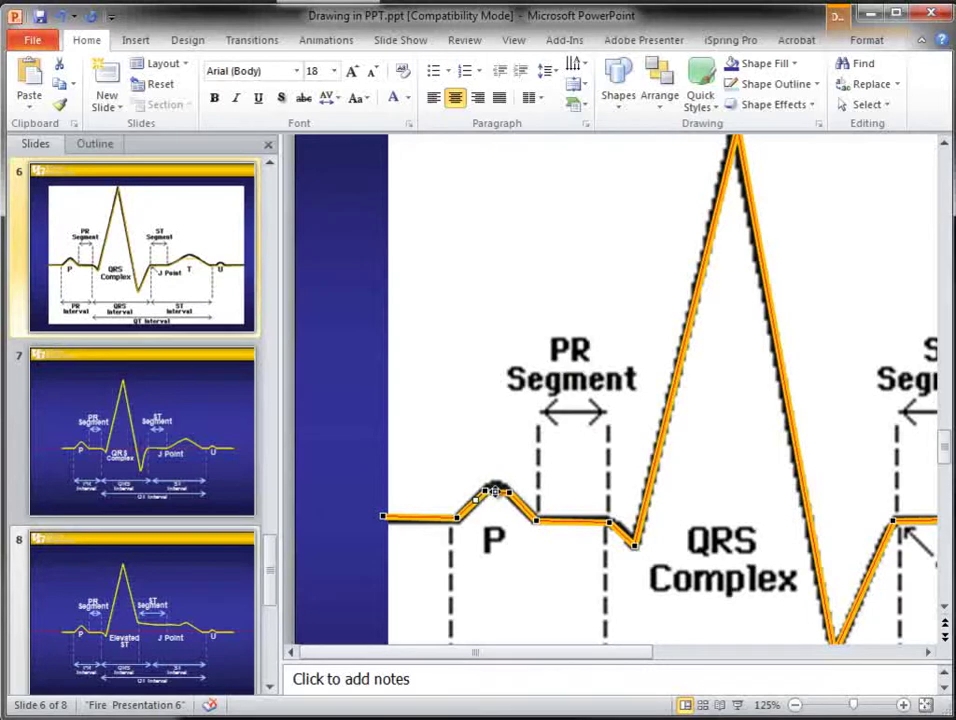
Round the P-wave peak into a smooth curve ending at the PR segment
{"action": "left_click", "coordinate": [497, 477]}
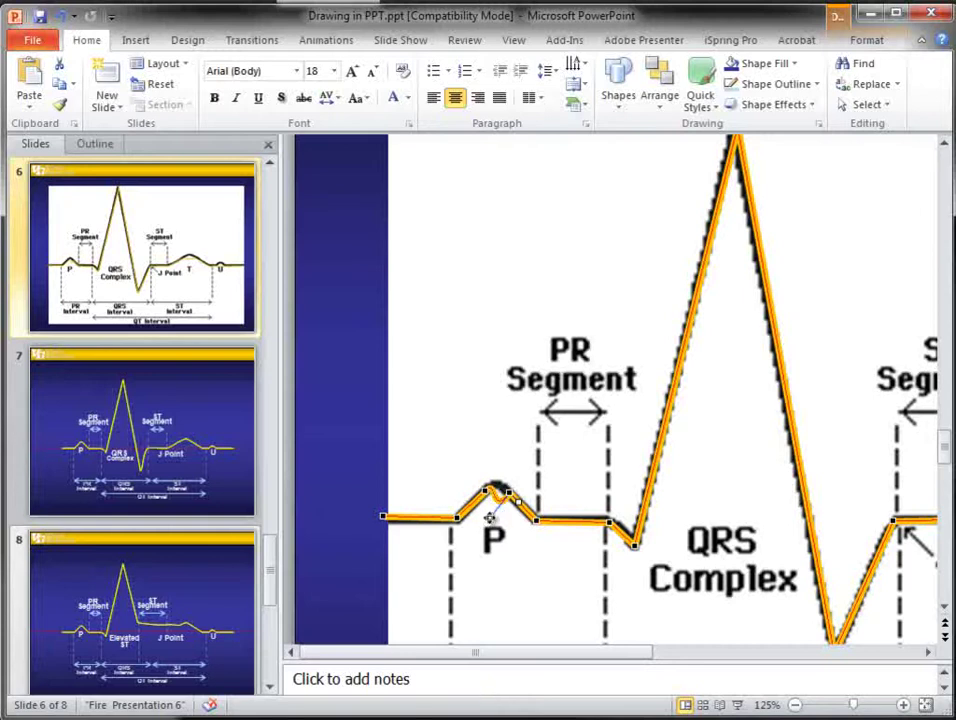
{"action": "left_click_drag", "start_coordinate": [489, 517], "coordinate": [498, 491]}
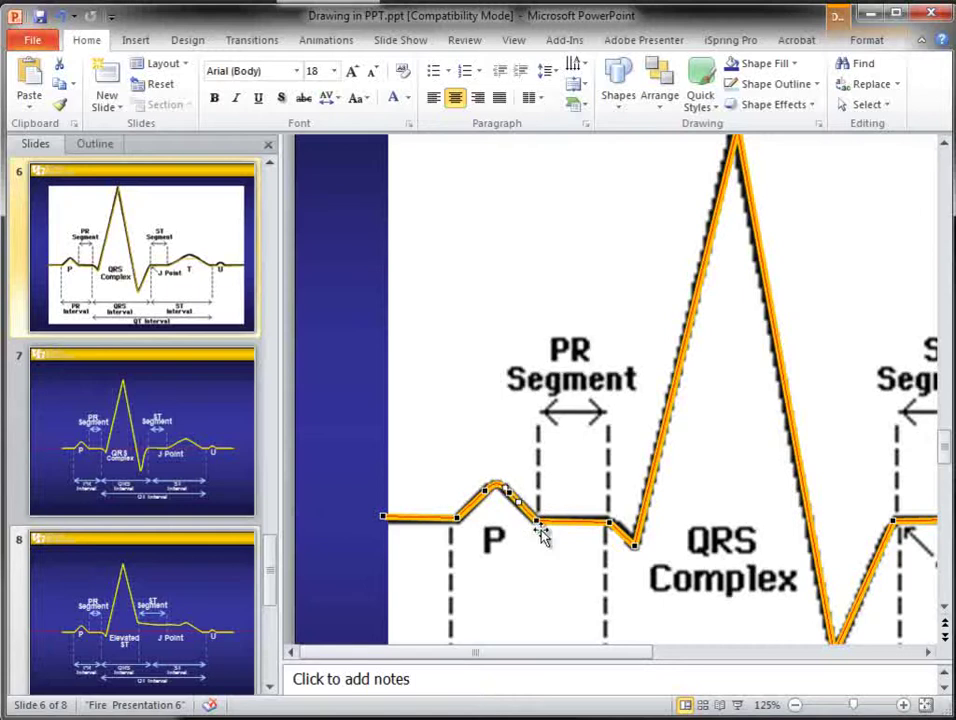
{"action": "left_click", "coordinate": [609, 521]}
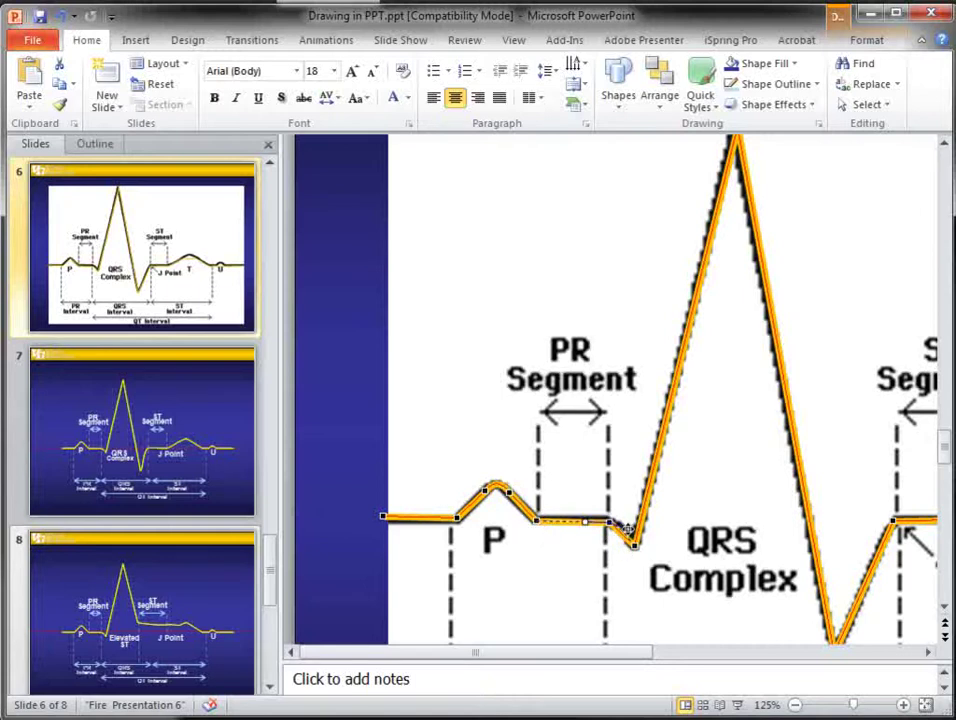
{"action": "left_click", "coordinate": [685, 572]}
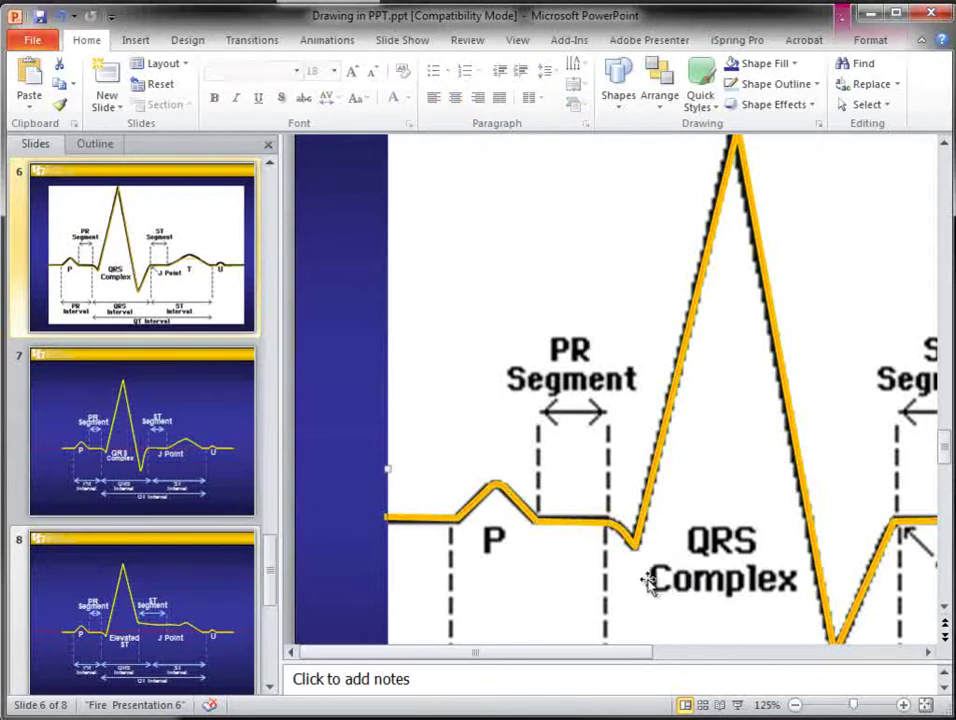
{"action": "left_click_drag", "start_coordinate": [570, 655], "coordinate": [664, 657]}
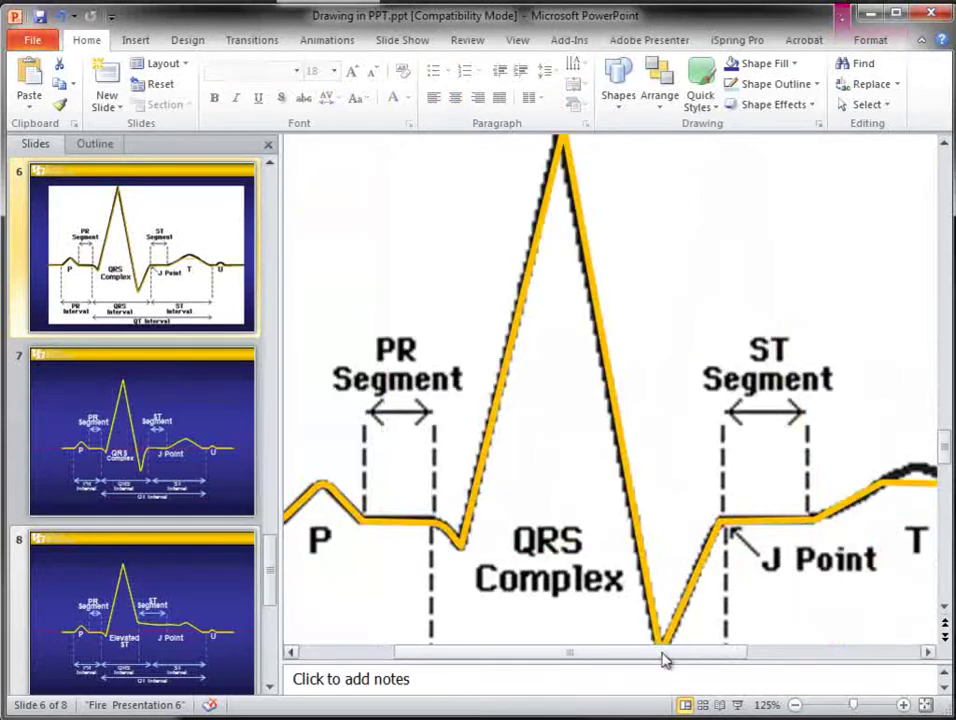
{"action": "left_click", "coordinate": [640, 553]}
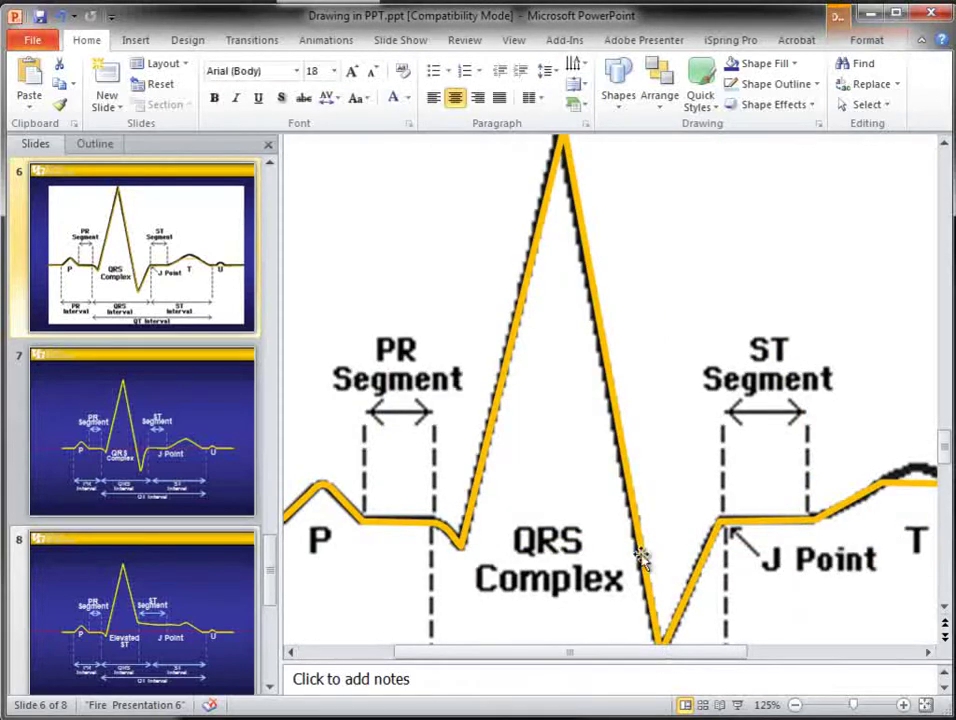
Edit the trace's points and reshape it near the end of the ST segment
{"action": "right_click", "coordinate": [640, 553]}
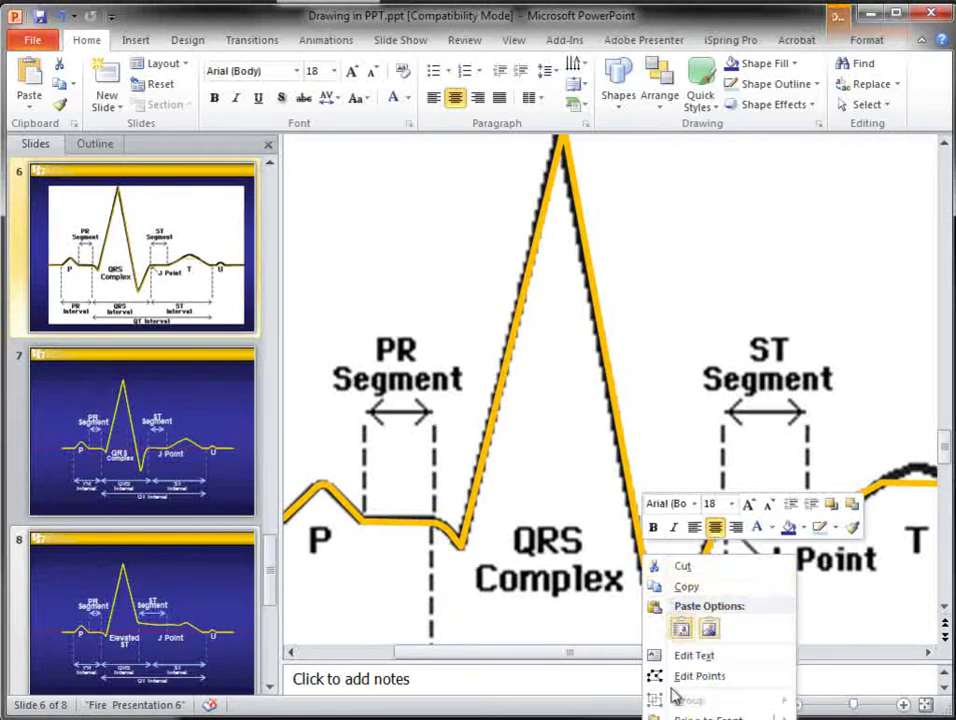
{"action": "left_click", "coordinate": [700, 676]}
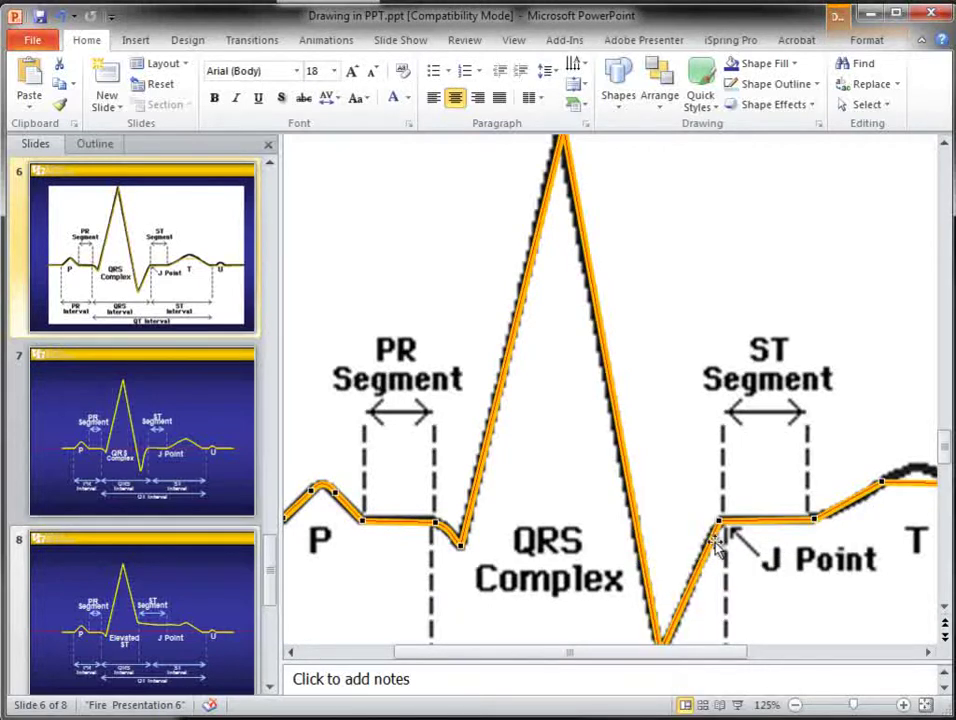
{"action": "scroll", "coordinate": [707, 465], "scroll_direction": "down", "scroll_amount": 1}
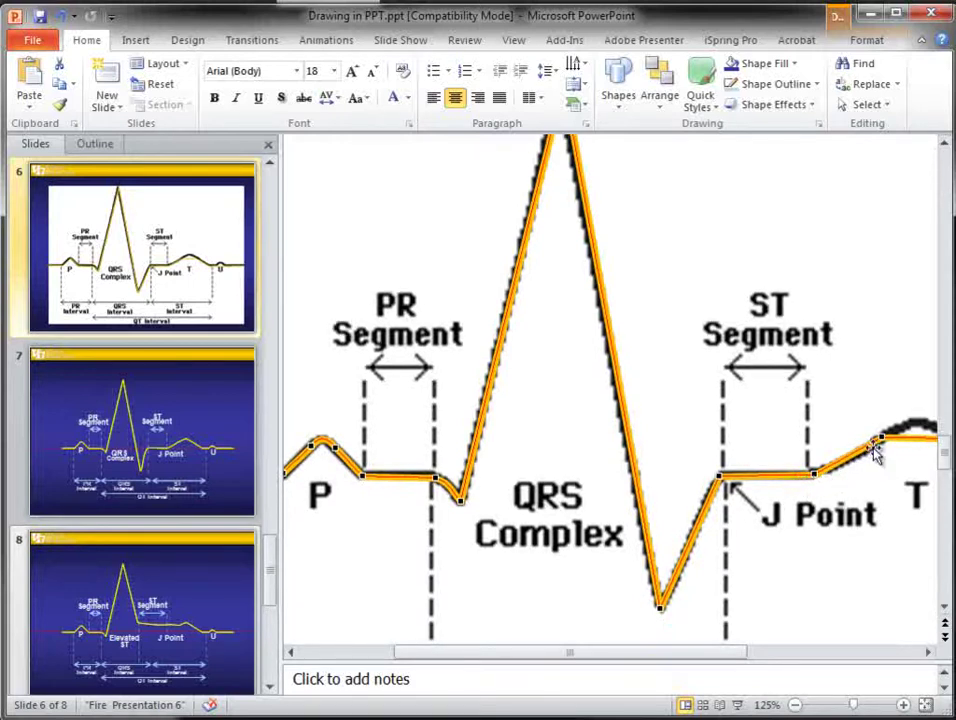
{"action": "left_click_drag", "start_coordinate": [814, 471], "coordinate": [839, 465]}
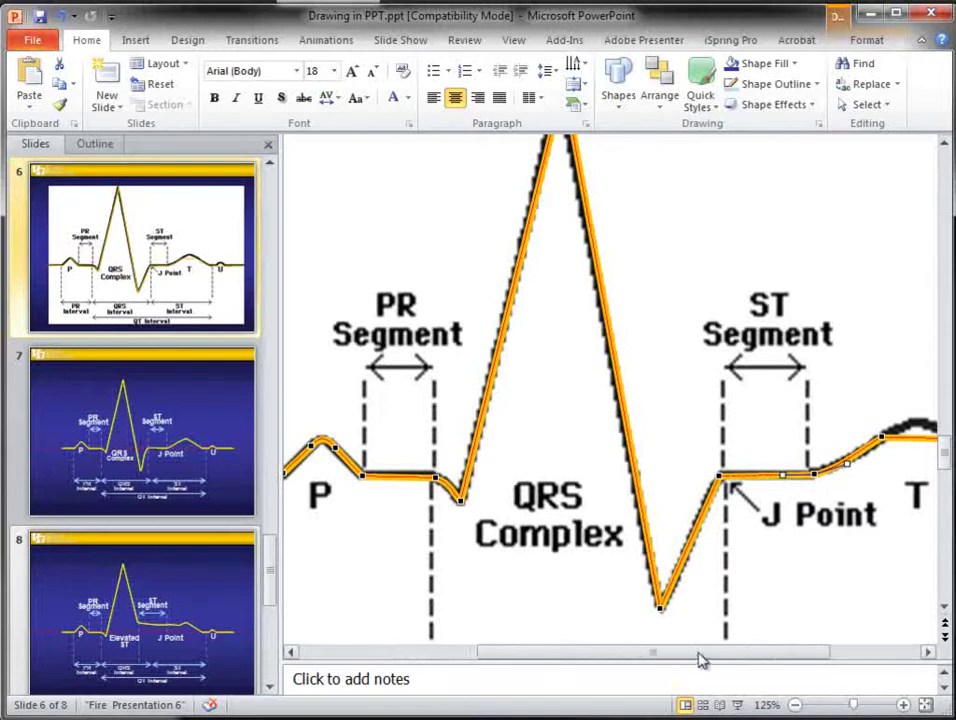
{"action": "left_click_drag", "start_coordinate": [700, 652], "coordinate": [802, 652]}
Raise the trace's T-wave peak and bend its curve to follow the T wave
{"action": "left_click_drag", "start_coordinate": [714, 444], "coordinate": [740, 398]}
{"action": "left_click", "coordinate": [764, 436]}
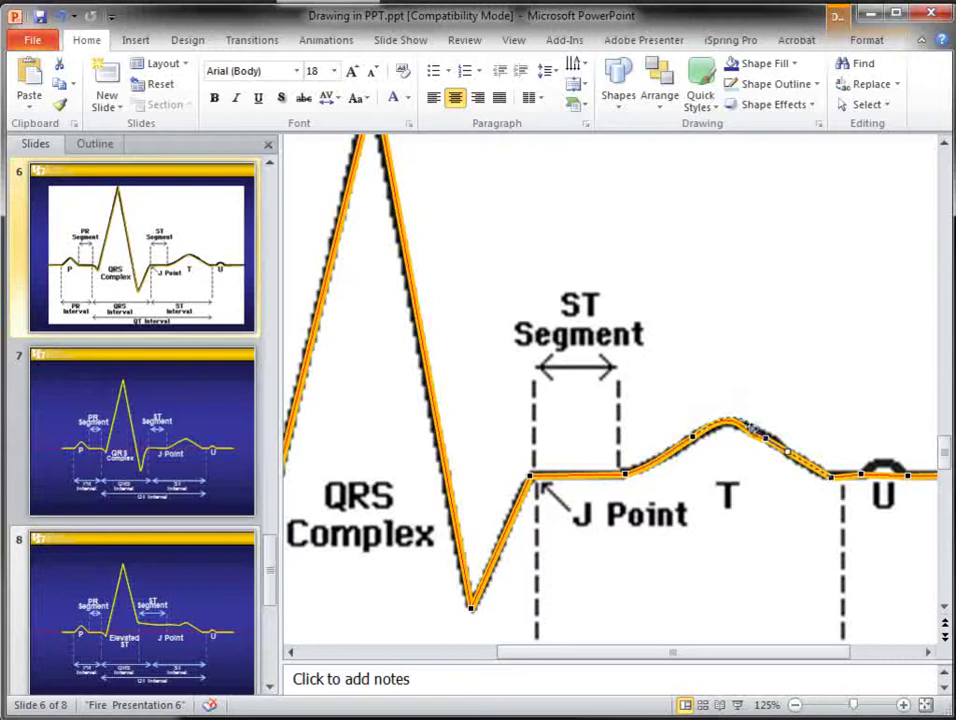
{"action": "left_click_drag", "start_coordinate": [750, 428], "coordinate": [749, 429]}
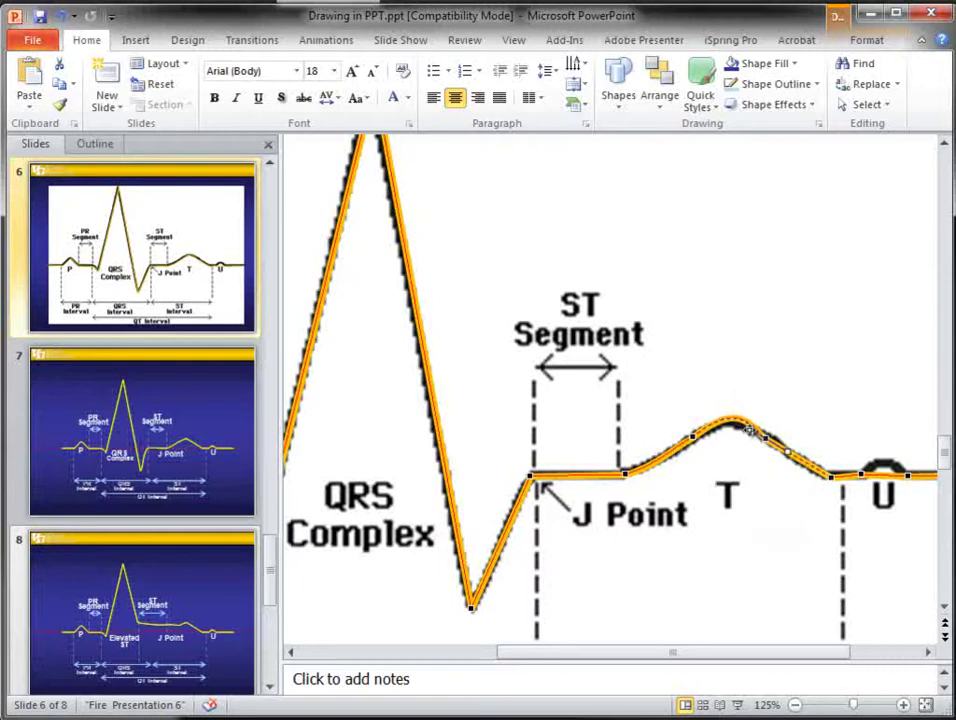
{"action": "left_click_drag", "start_coordinate": [750, 428], "coordinate": [750, 428]}
{"action": "left_click", "coordinate": [693, 436]}
{"action": "left_click_drag", "start_coordinate": [708, 428], "coordinate": [728, 410]}
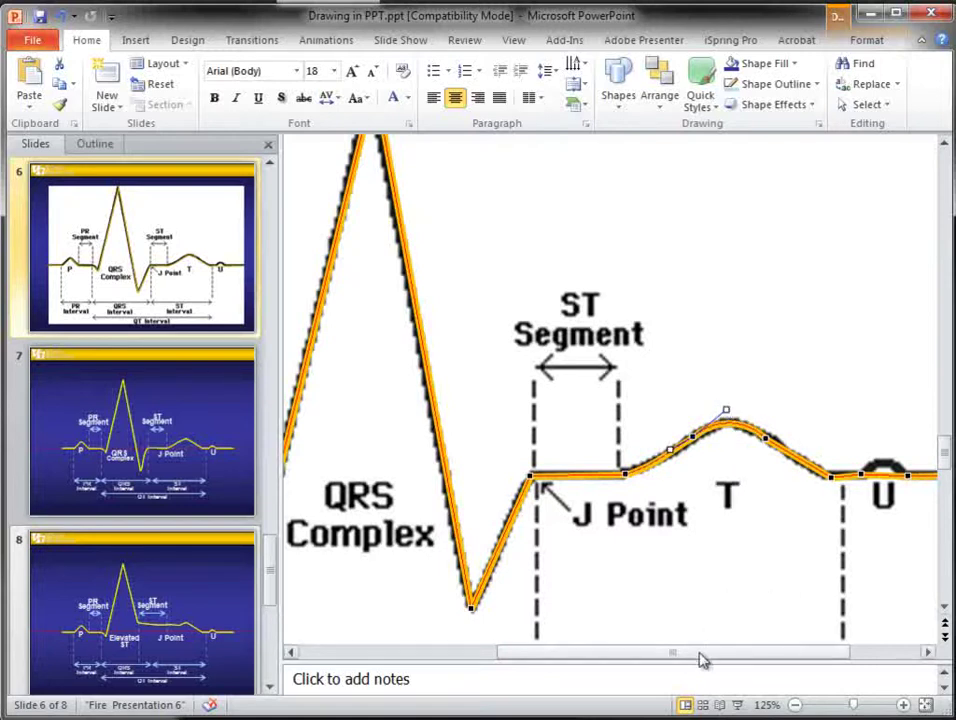
Shift the T-wave foot slightly left and raise a small bump over the U wave
{"action": "left_click_drag", "start_coordinate": [689, 657], "coordinate": [822, 655]}
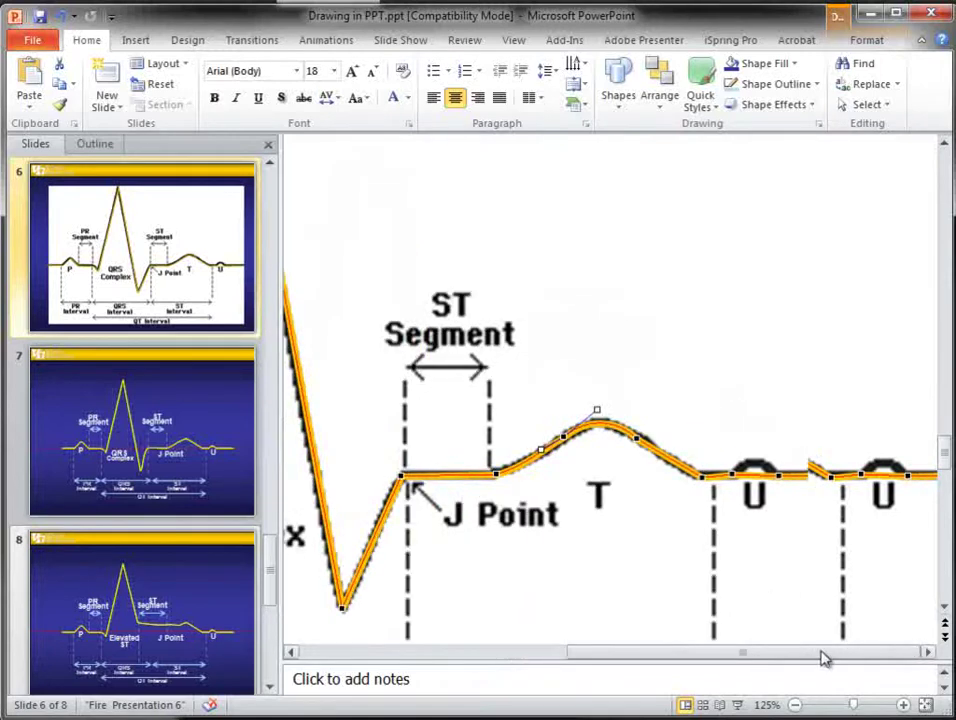
{"action": "left_click", "coordinate": [734, 475]}
{"action": "left_click_drag", "start_coordinate": [734, 476], "coordinate": [733, 478]}
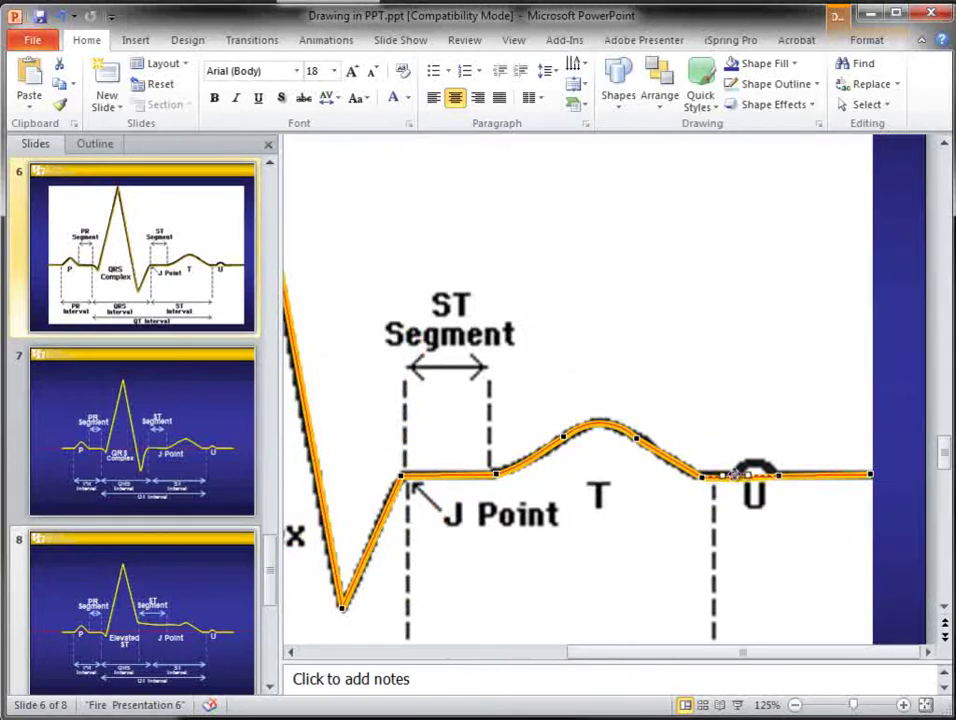
{"action": "left_click", "coordinate": [700, 474]}
{"action": "left_click_drag", "start_coordinate": [700, 474], "coordinate": [697, 474]}
{"action": "left_click", "coordinate": [750, 474]}
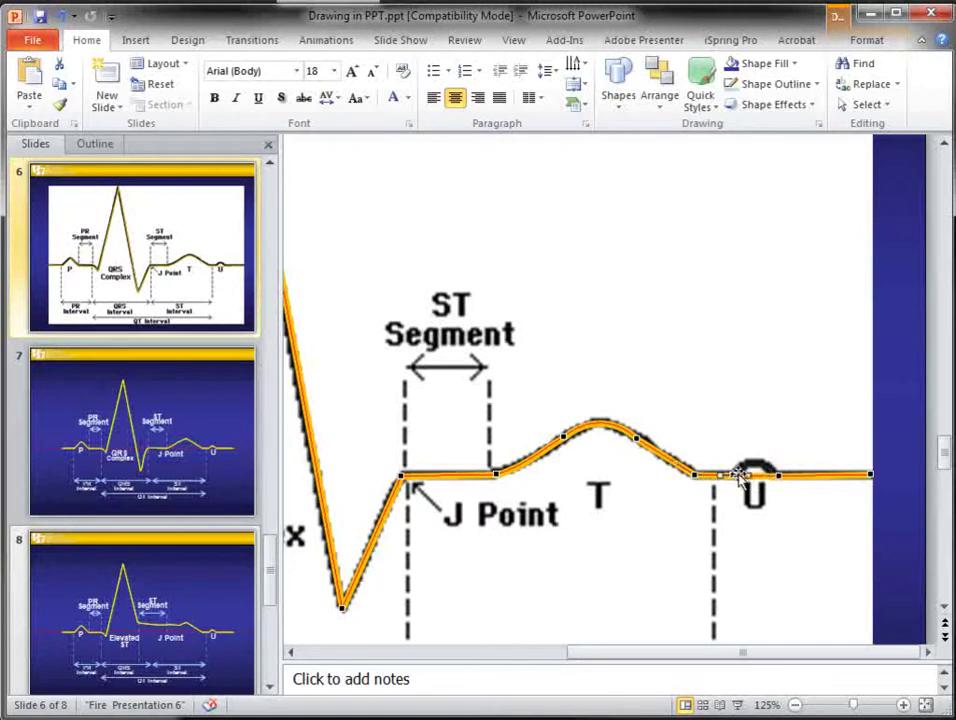
{"action": "left_click_drag", "start_coordinate": [750, 474], "coordinate": [755, 449]}
{"action": "left_click", "coordinate": [778, 476]}
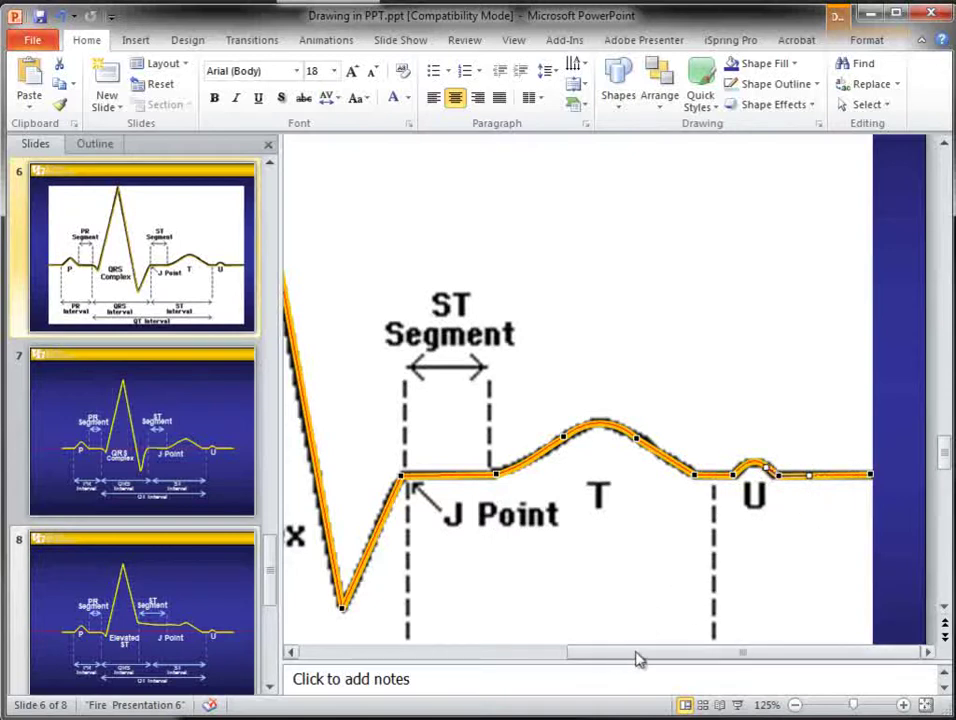
{"action": "left_click", "coordinate": [871, 474]}
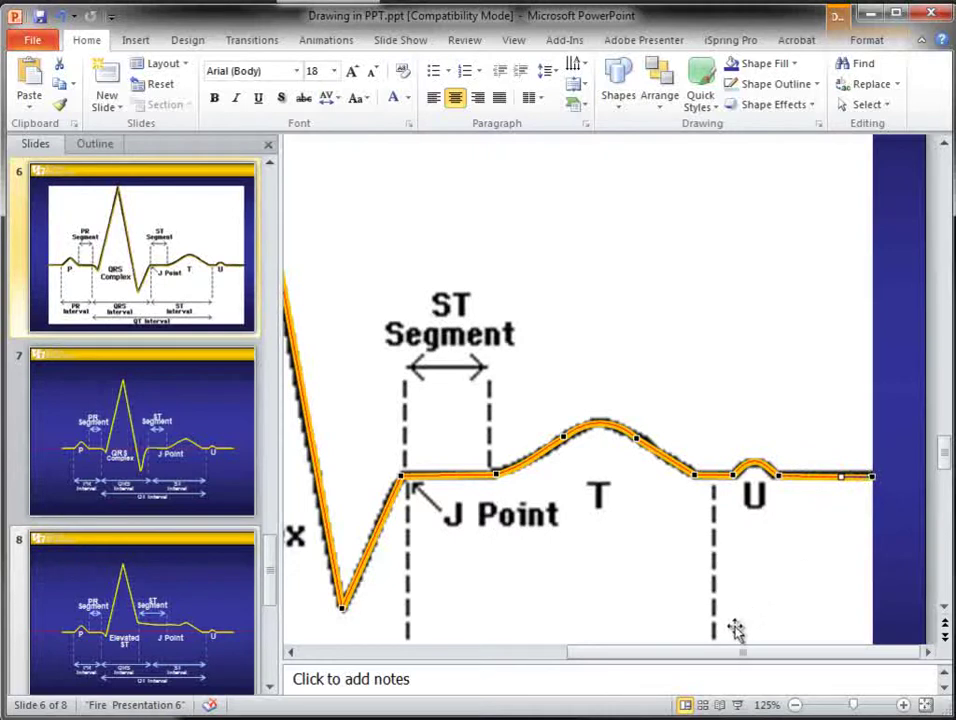
{"action": "left_click_drag", "start_coordinate": [715, 653], "coordinate": [380, 655]}
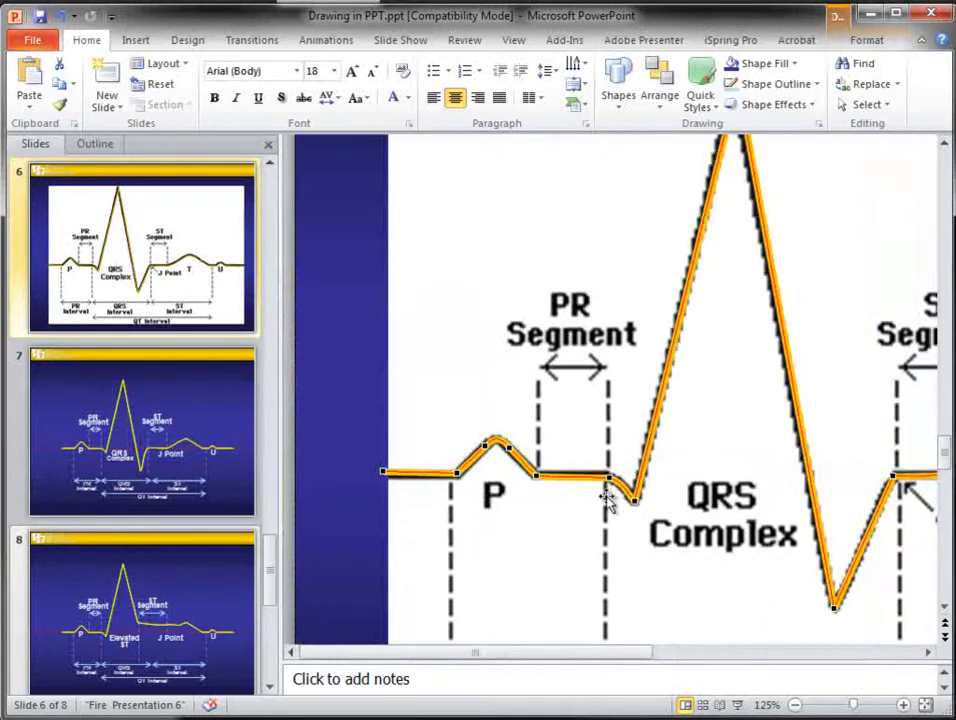
At 48% zoom, slide the white ECG diagram down to preview the yellow trace, restore it, then go to slide 7
{"action": "left_click_drag", "start_coordinate": [855, 708], "coordinate": [822, 705]}
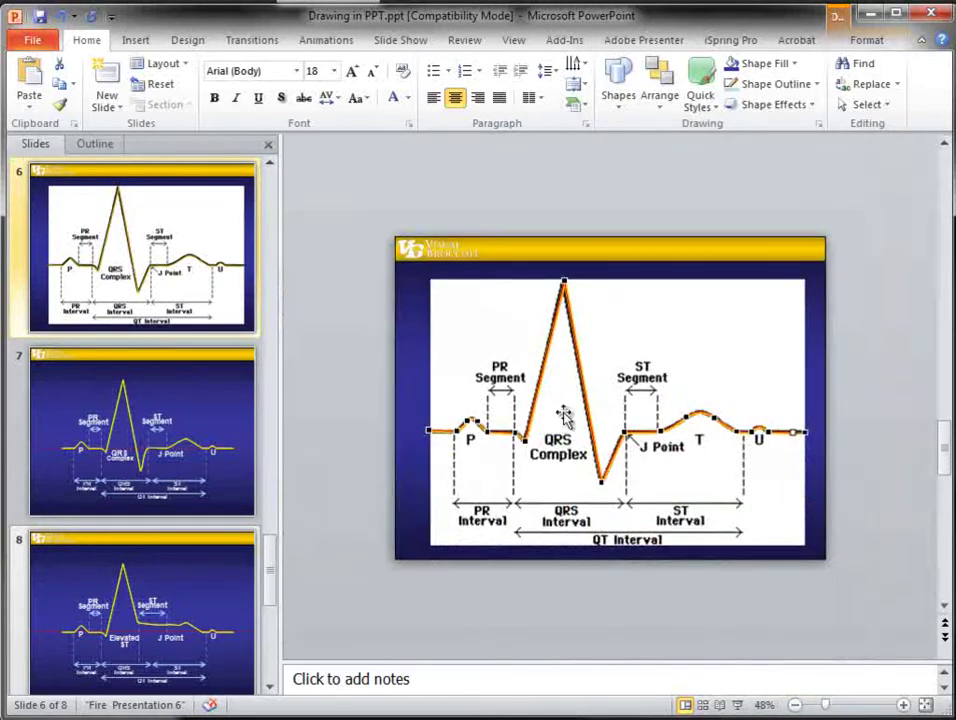
{"action": "left_click", "coordinate": [551, 348]}
{"action": "left_click_drag", "start_coordinate": [482, 320], "coordinate": [482, 572]}
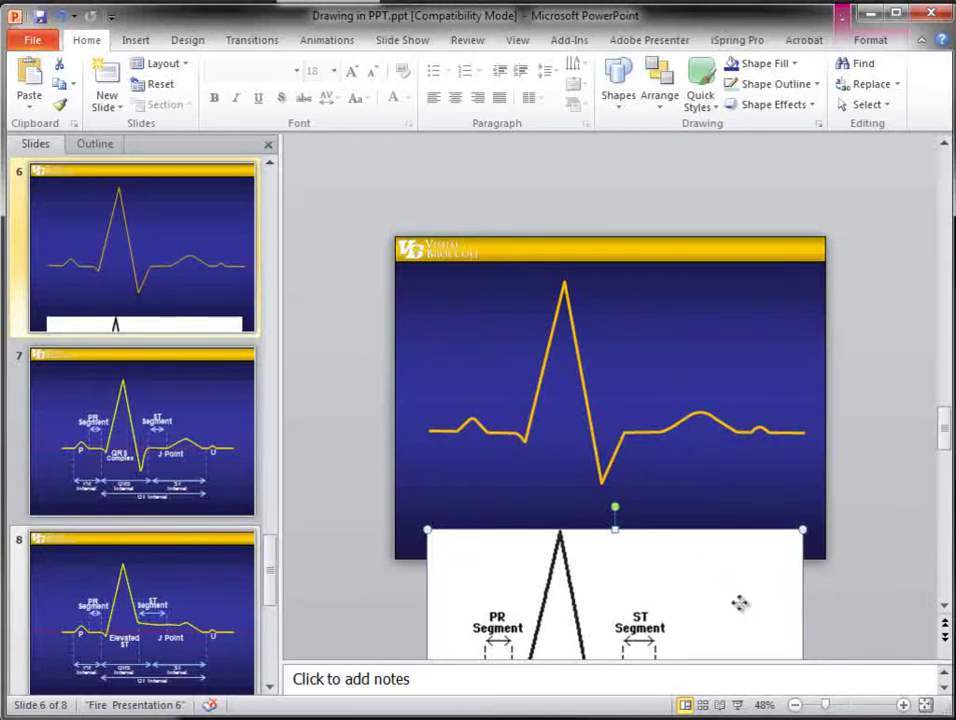
{"action": "left_click_drag", "start_coordinate": [739, 603], "coordinate": [745, 360]}
{"action": "left_click", "coordinate": [112, 449]}
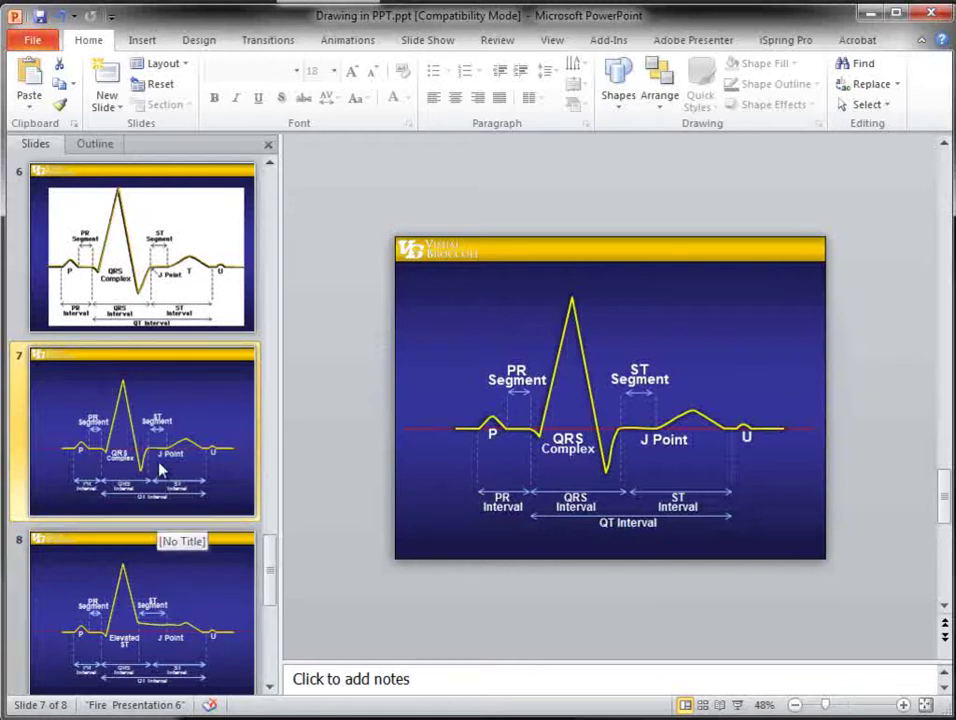
Compare slides 7 and 8, ending on slide 8's Elevated ST waveform
{"action": "left_click", "coordinate": [157, 625]}
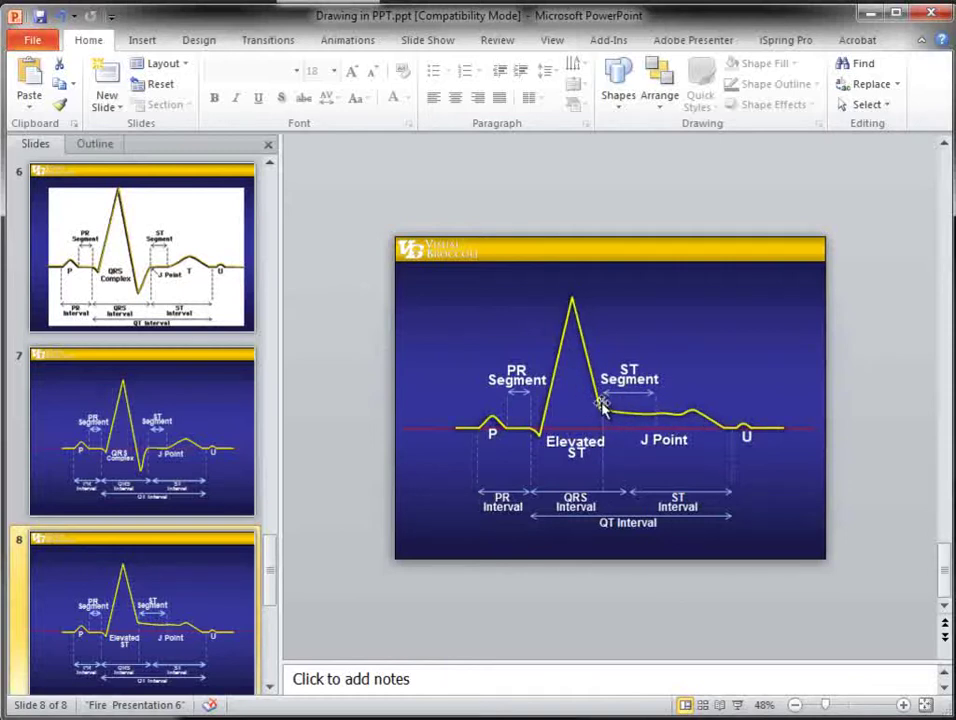
{"action": "left_click", "coordinate": [192, 466]}
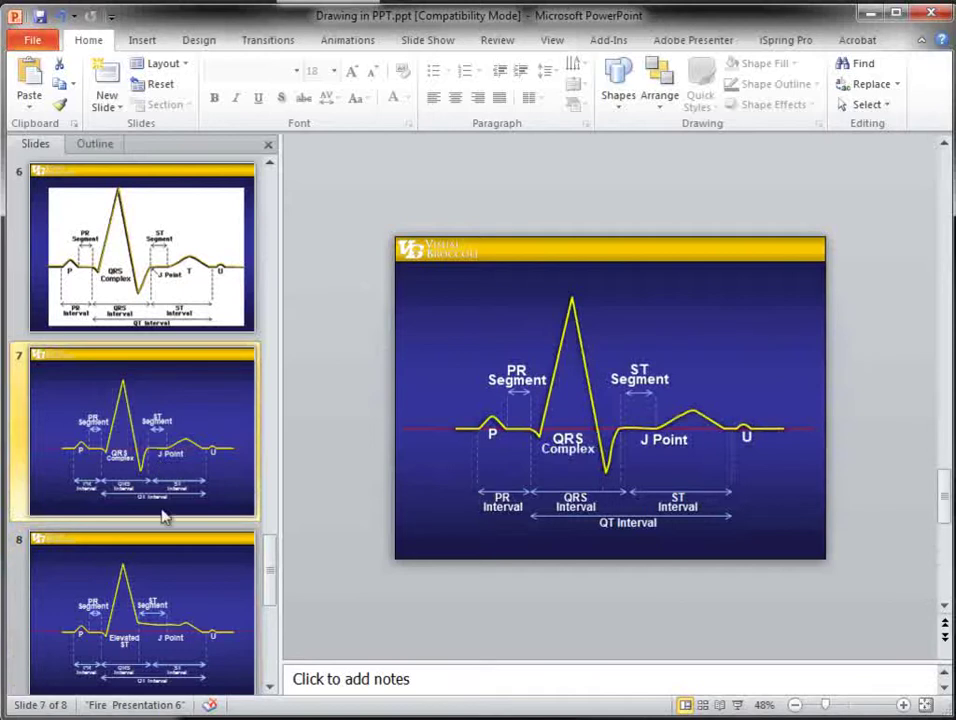
{"action": "left_click", "coordinate": [150, 600]}
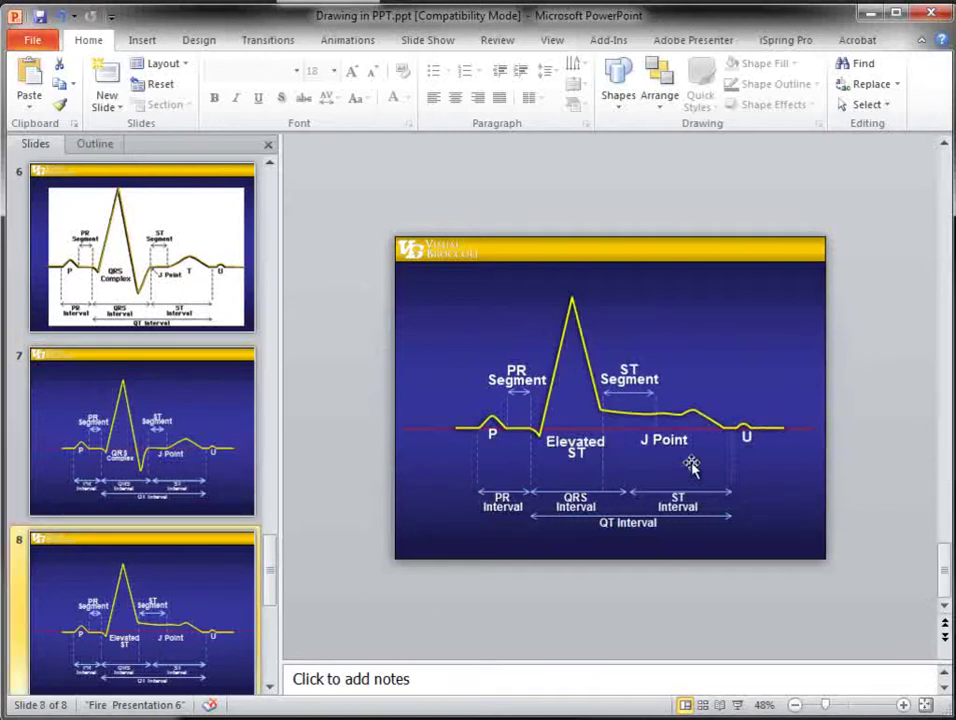